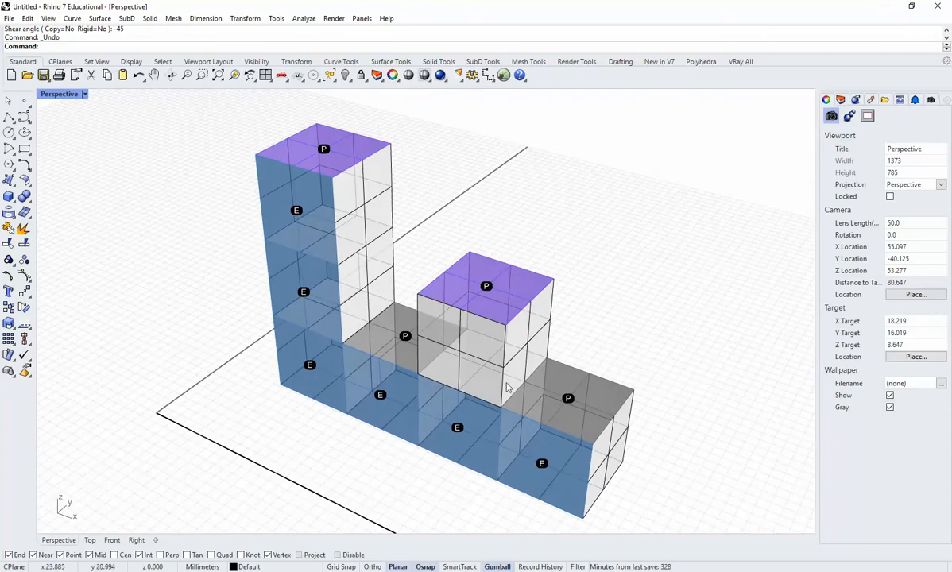
# Restore the four-viewport layout from the maximized Perspective view so the whole block model shows in every view
pyautogui.moveTo(405, 360); pyautogui.dragTo(432, 318, button='right')
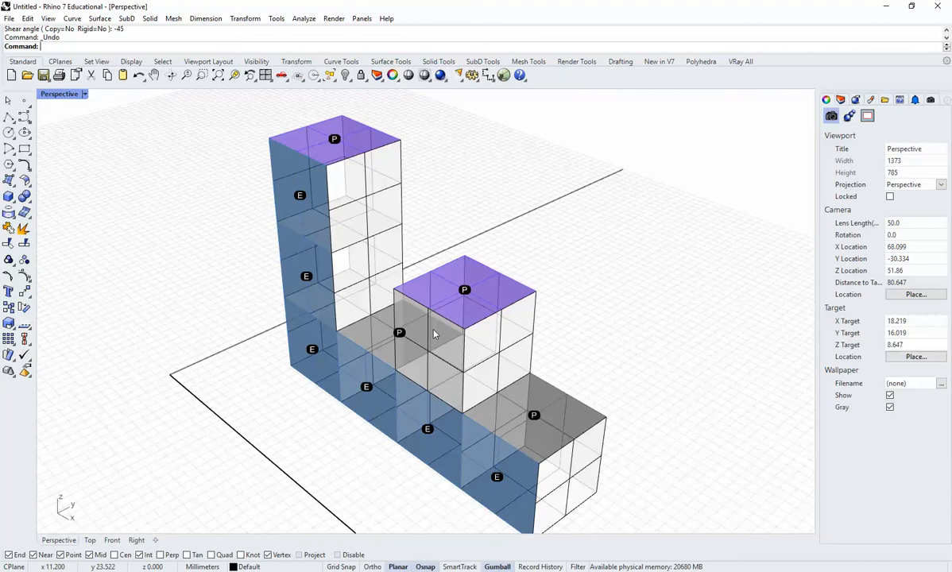
pyautogui.keyDown('shift'); pyautogui.moveTo(430, 328); pyautogui.dragTo(403, 326, button='right'); pyautogui.keyUp('shift')
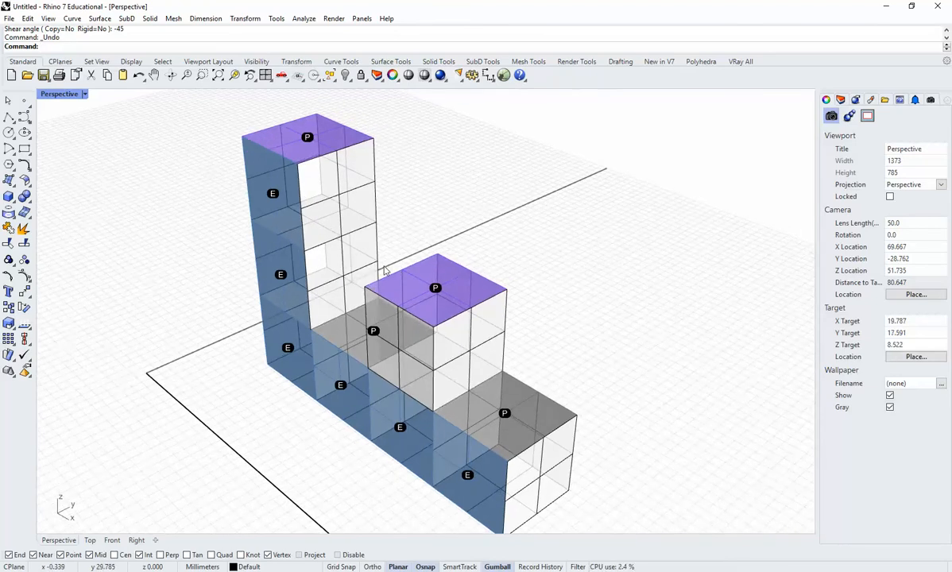
pyautogui.keyDown('shift'); pyautogui.moveTo(376, 272); pyautogui.dragTo(358, 263, button='right'); pyautogui.keyUp('shift')
pyautogui.doubleClick(60, 94)
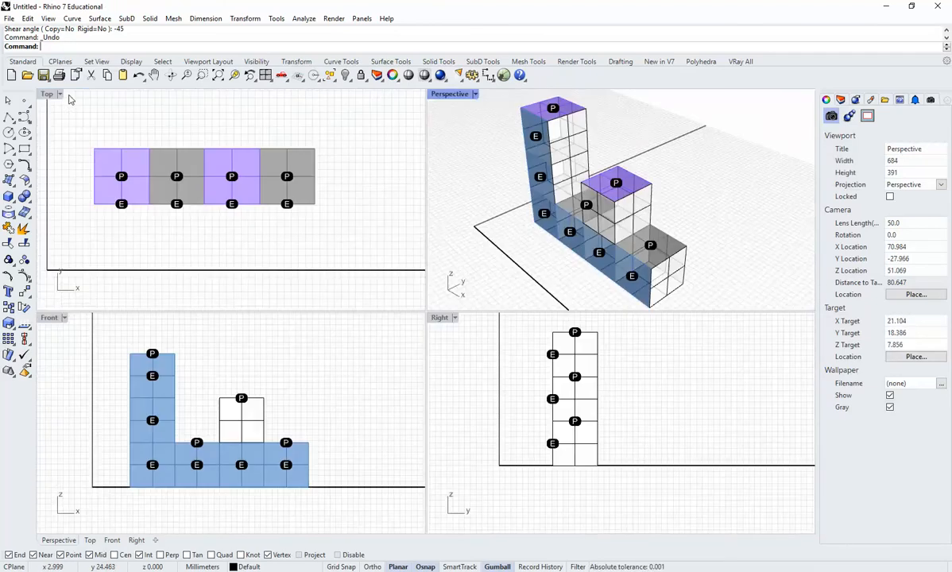
pyautogui.click(286, 274)
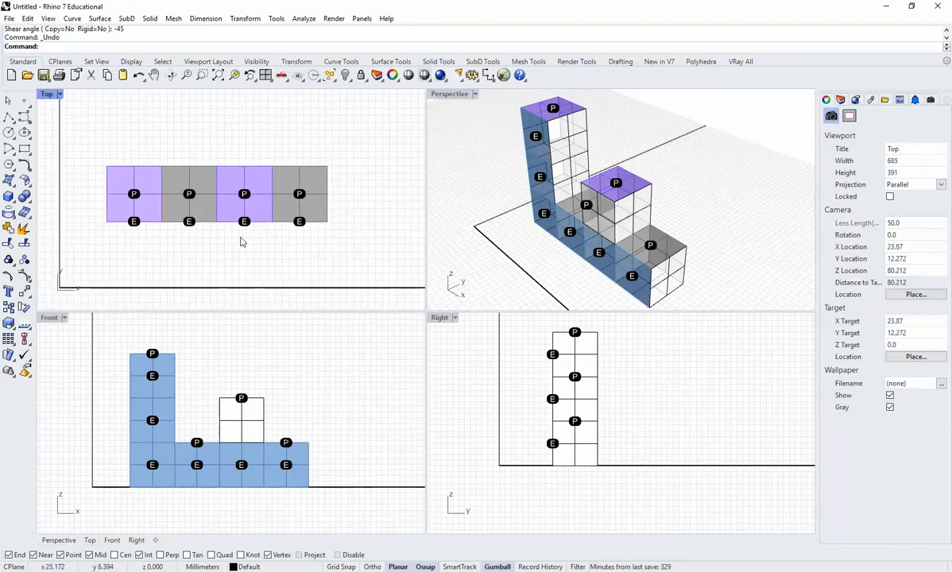
pyautogui.click(507, 237)
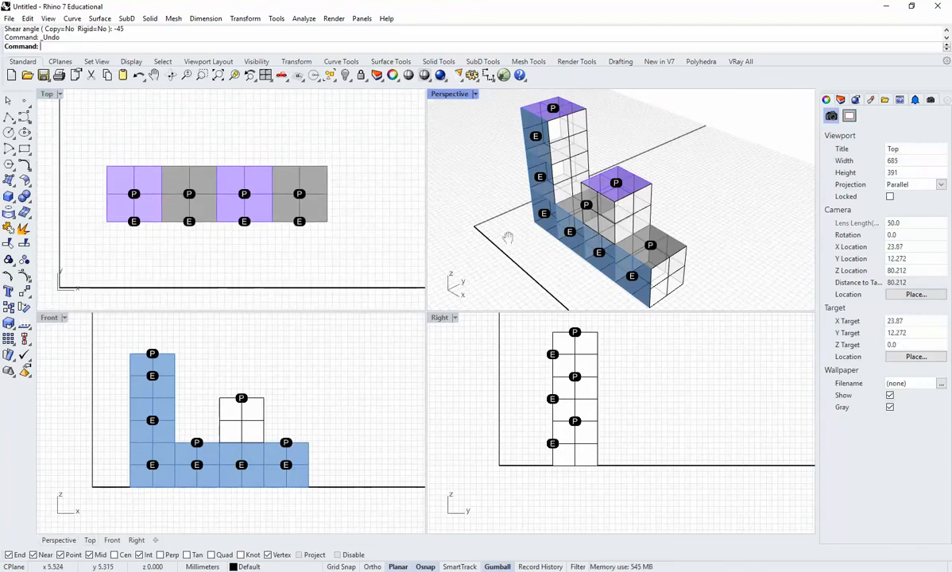
pyautogui.scroll(-2, 512, 240)
pyautogui.moveTo(522, 243); pyautogui.dragTo(685, 367, button='right')
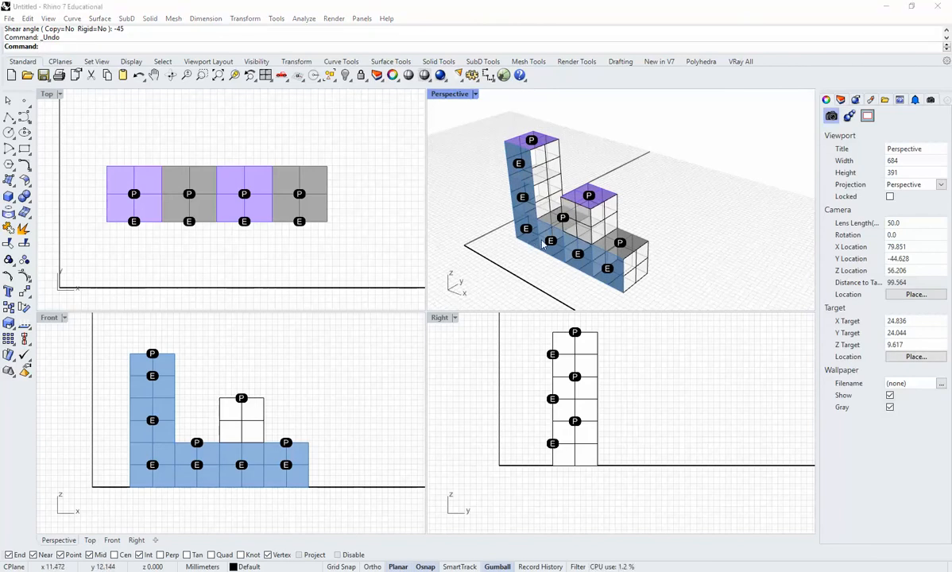
# Rotate the whole block model 45 degrees about its front right base corner and move it in the Y direction in plan
pyautogui.click(577, 260)
pyautogui.press('Return')
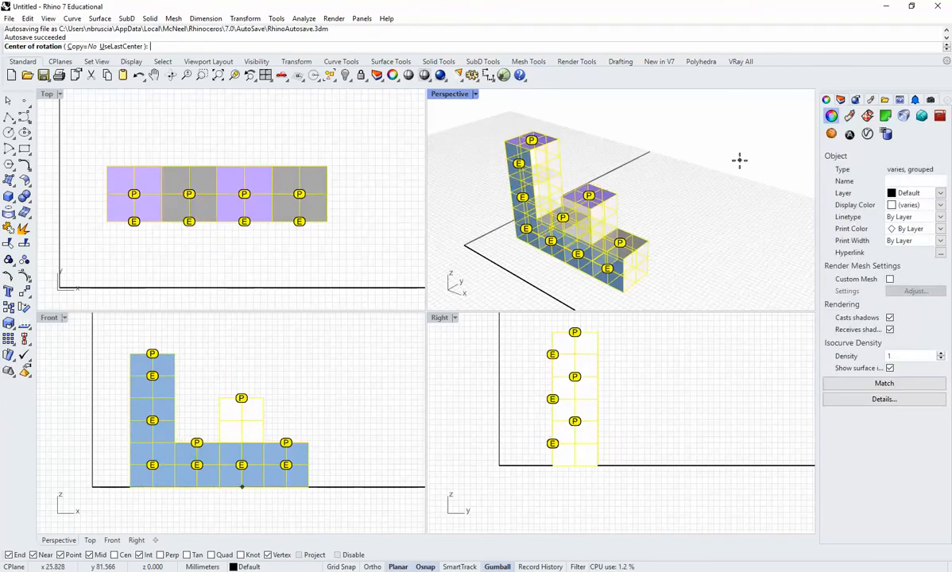
pyautogui.click(624, 291)
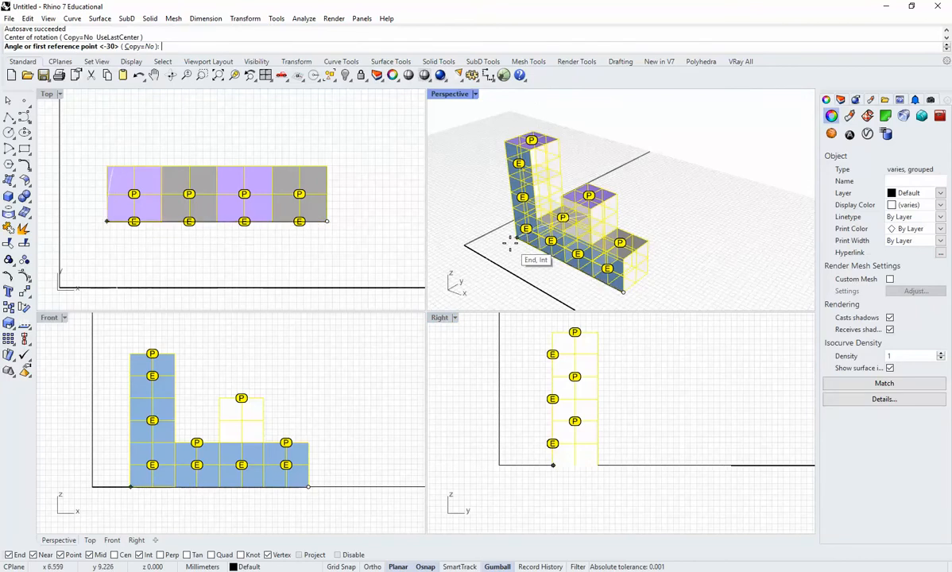
pyautogui.click(476, 231)
pyautogui.write('45')
pyautogui.press('Return')
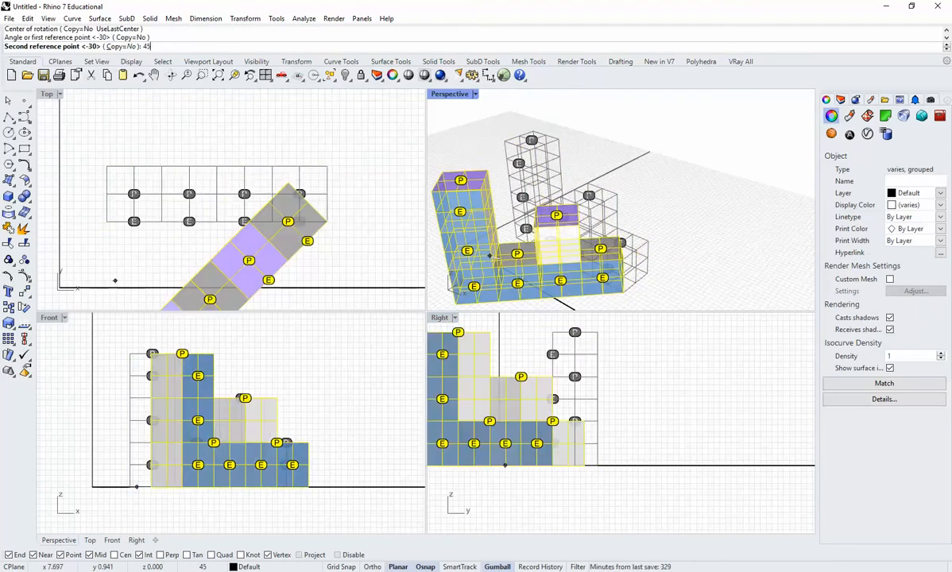
pyautogui.moveTo(228, 237); pyautogui.dragTo(229, 157)
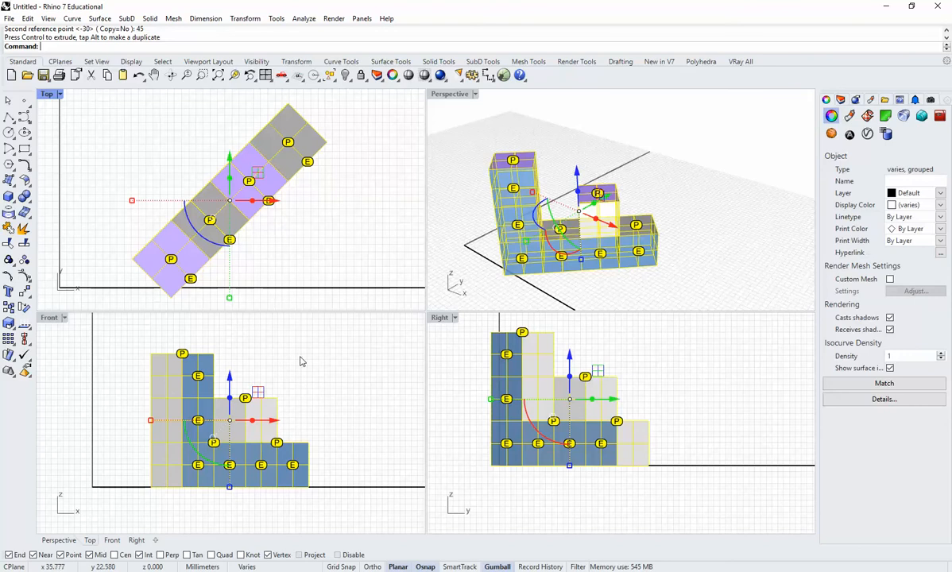
# Shear the rotated block model by -45 degrees in the Right view, using its left vertical edge from base to top as reference
pyautogui.click(461, 379)
pyautogui.moveTo(471, 358); pyautogui.dragTo(488, 377, button='right')
pyautogui.click(538, 409)
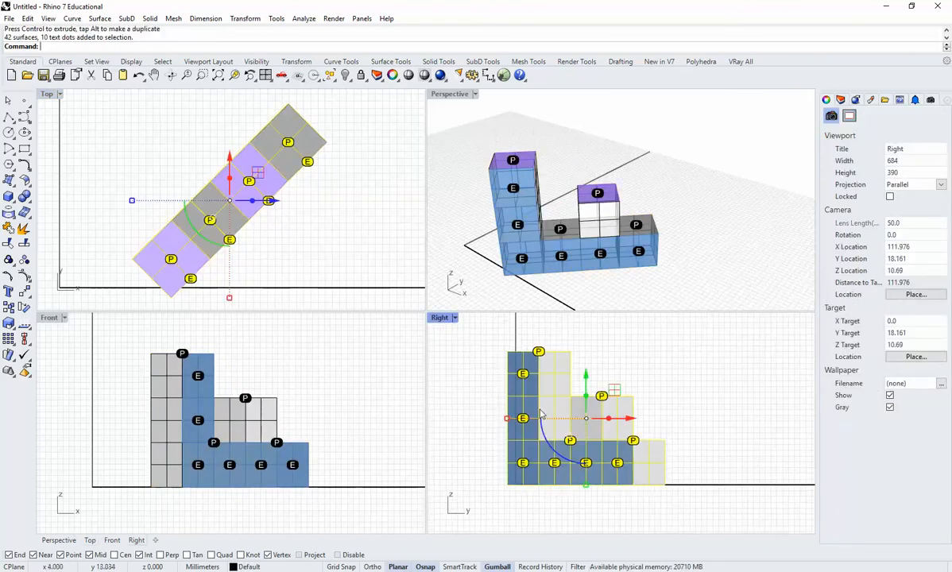
pyautogui.write('Shear')
pyautogui.press('Return')
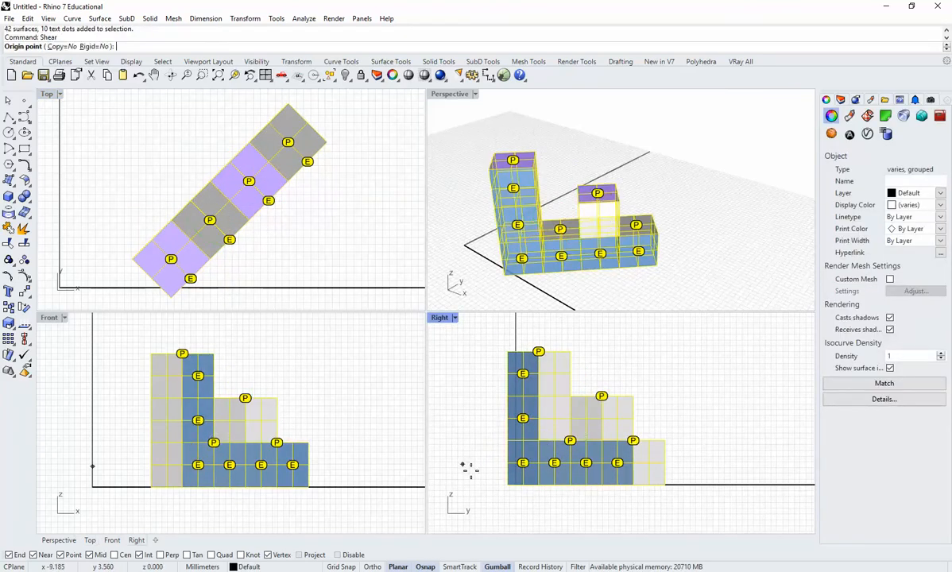
pyautogui.click(506, 484)
pyautogui.click(507, 351)
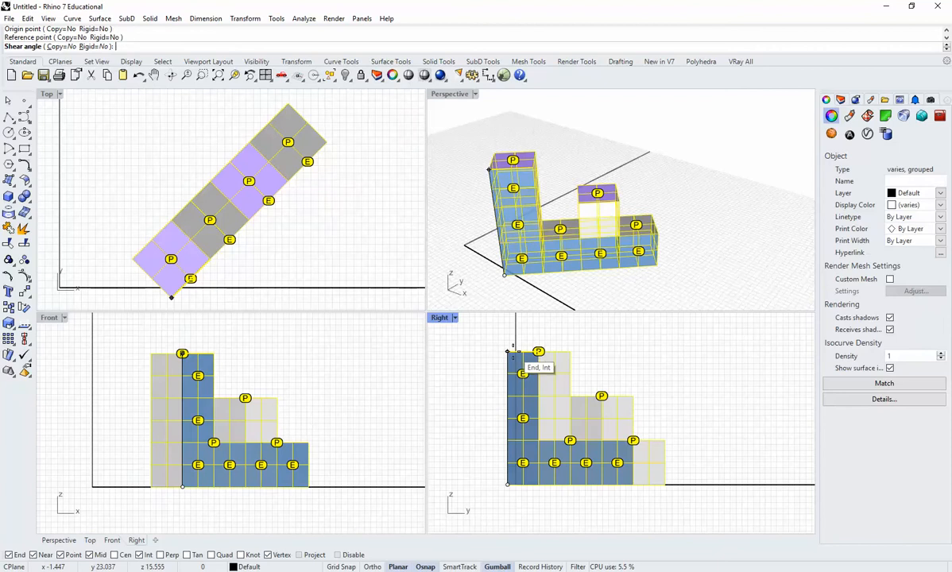
pyautogui.write('-45')
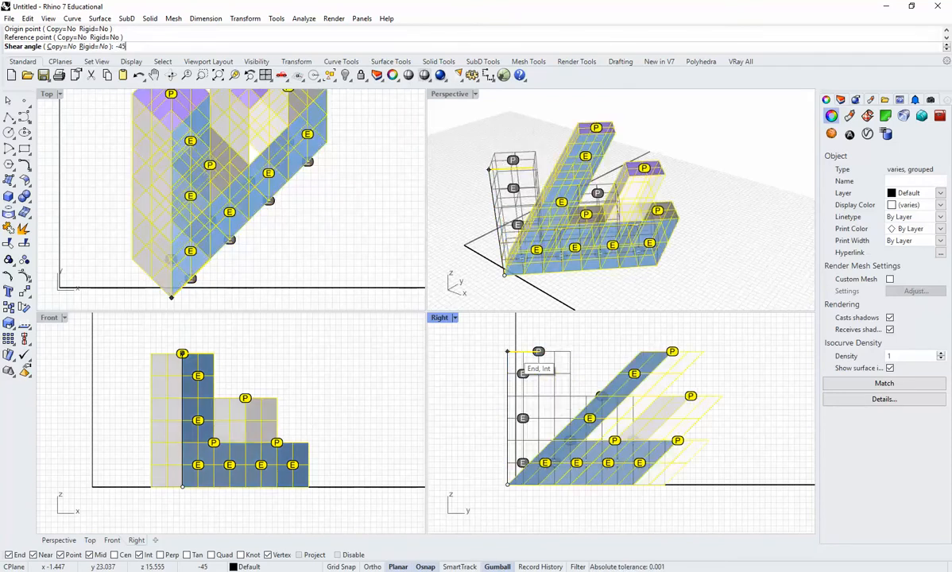
pyautogui.press('Return')
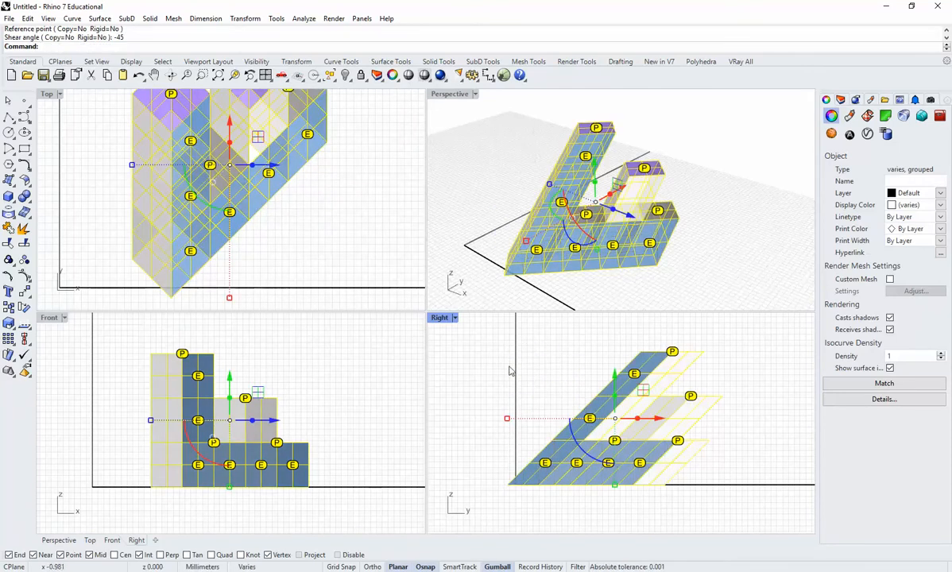
# Maximize the Top view and examine how the rotated and sheared block model reads as an axonometric in plan
pyautogui.click(325, 227)
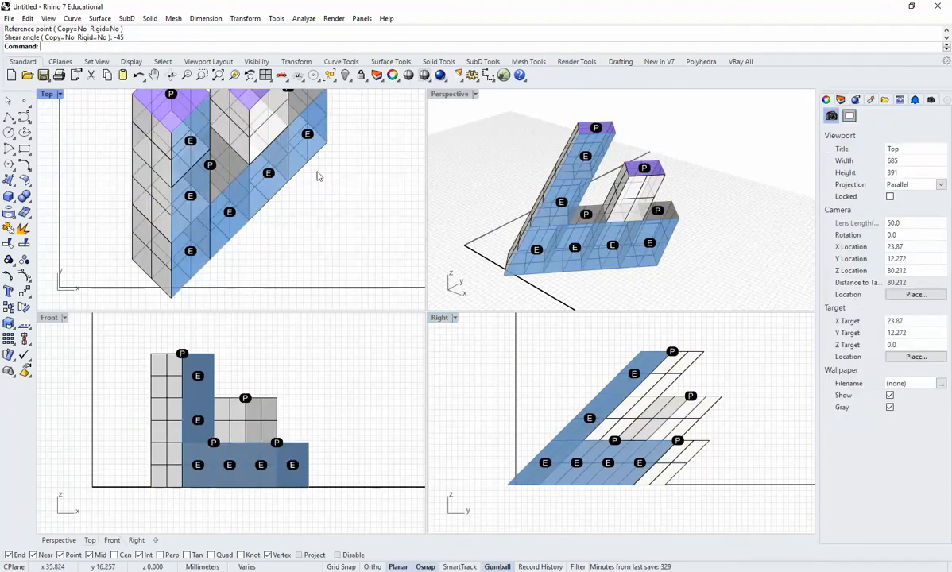
pyautogui.moveTo(328, 191); pyautogui.dragTo(343, 219, button='right')
pyautogui.scroll(-2, 342, 219)
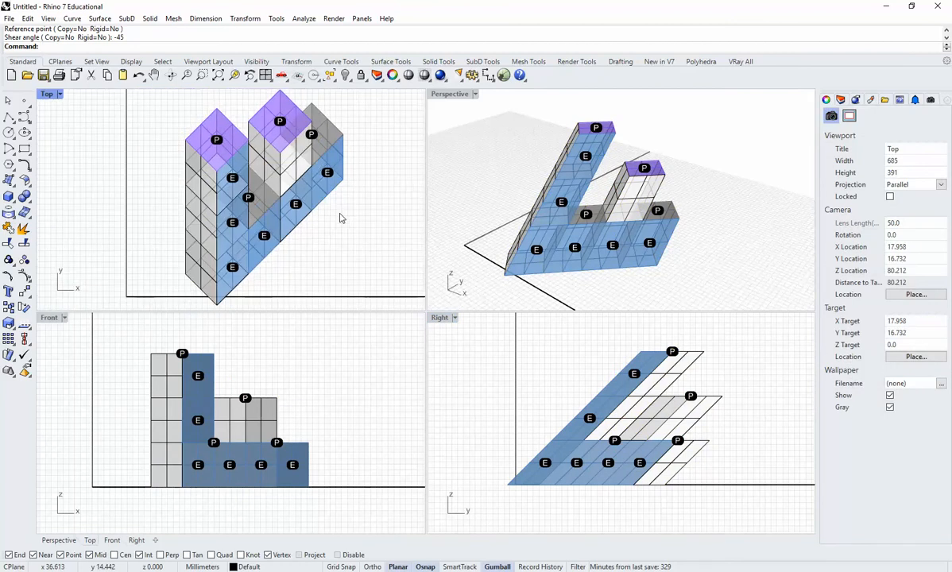
pyautogui.doubleClick(46, 94)
pyautogui.moveTo(646, 359); pyautogui.dragTo(556, 346, button='right')
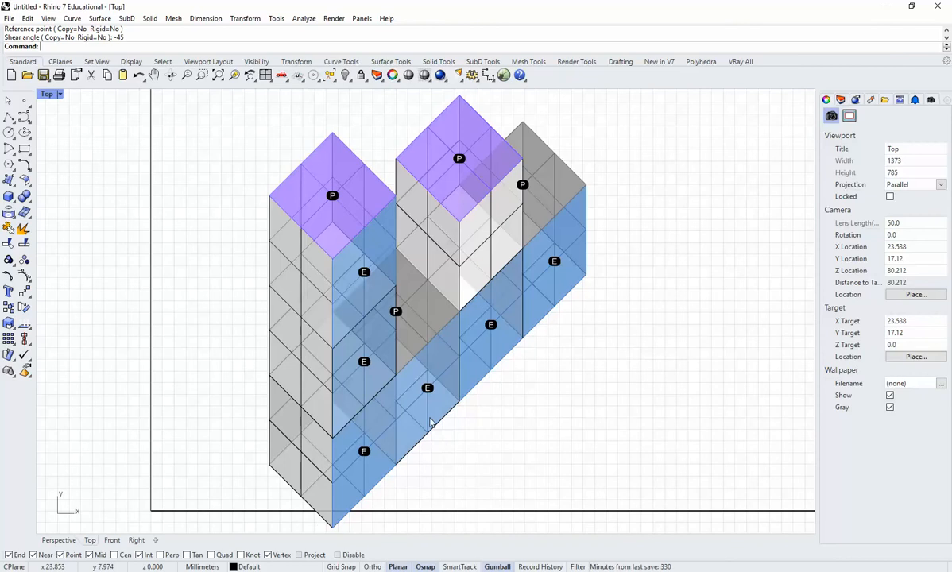
pyautogui.scroll(-3, 445, 365)
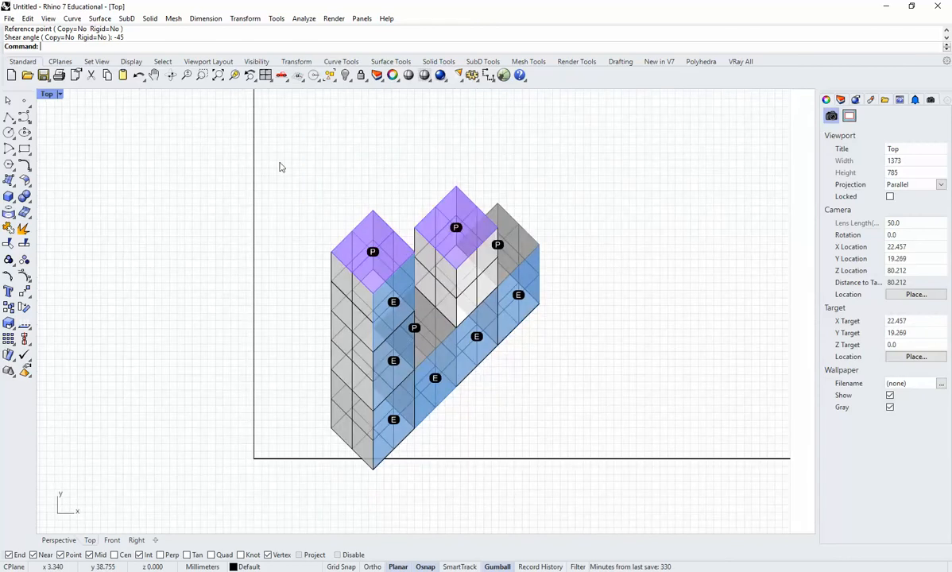
pyautogui.scroll(4, 391, 306)
pyautogui.moveTo(556, 425); pyautogui.dragTo(523, 400, button='right')
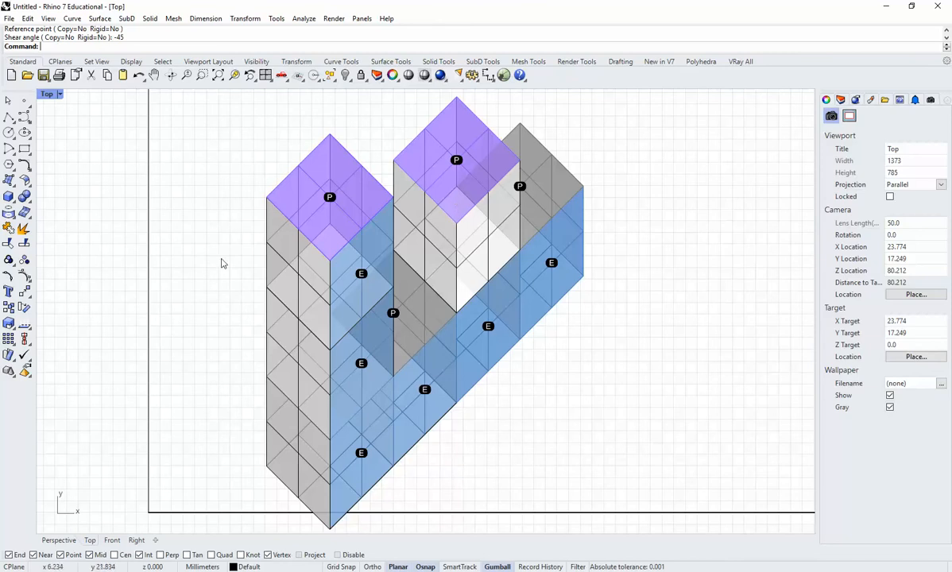
# Undo the shear, move and rotation of the block model and return to the four-viewport layout
pyautogui.hotkey('ctrl', 'z')
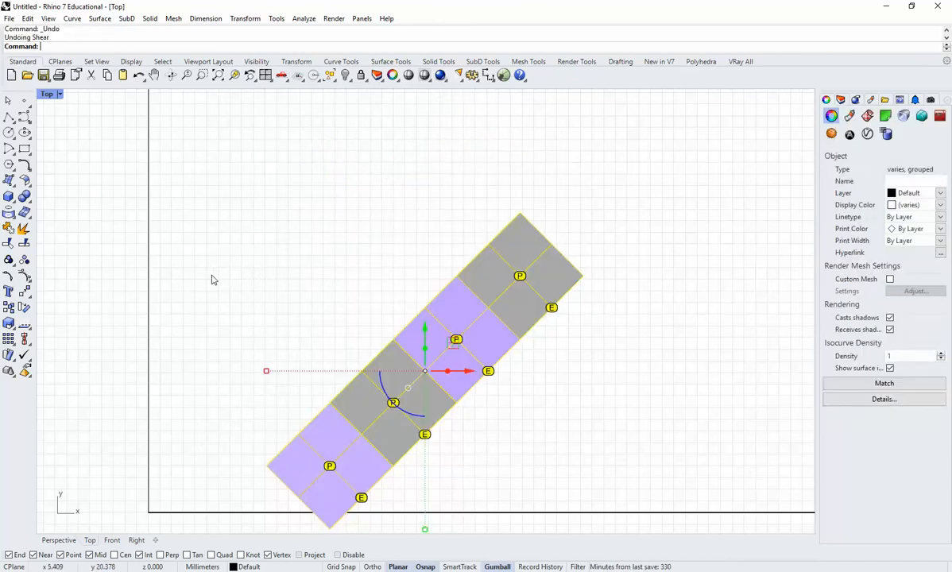
pyautogui.hotkey('ctrl', 'z')
pyautogui.hotkey('ctrl', 'z')
pyautogui.press('Escape')
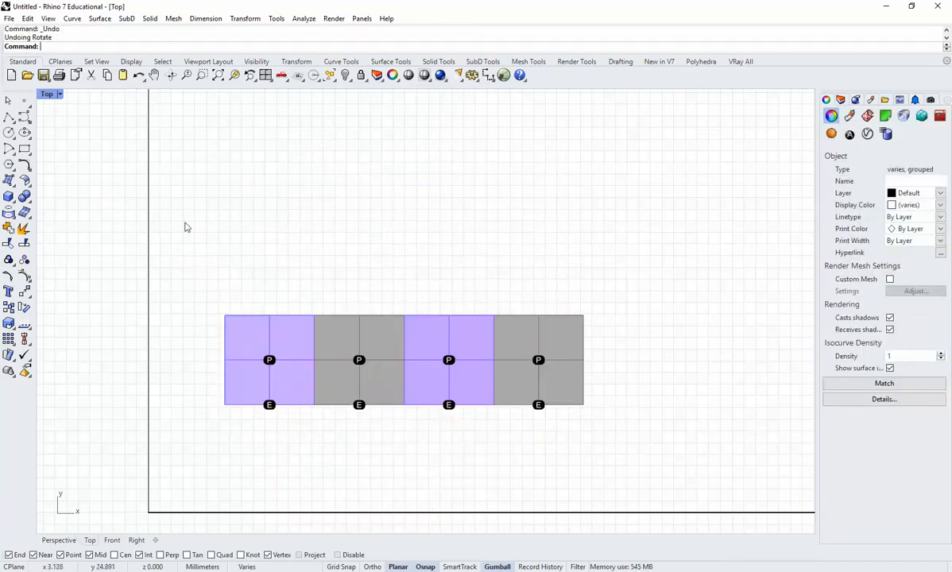
pyautogui.doubleClick(51, 94)
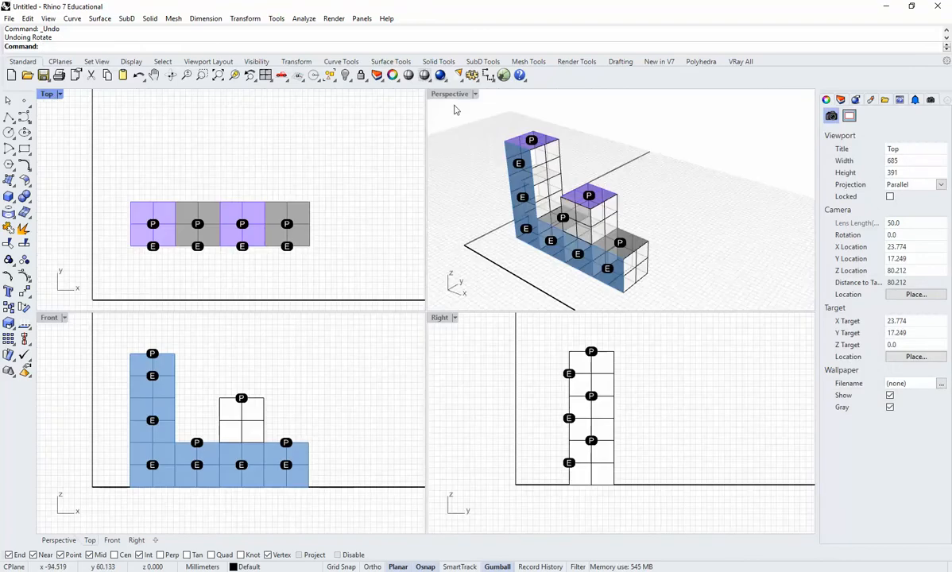
pyautogui.moveTo(554, 255)
pyautogui.mouseDown(button='right')
pyautogui.moveTo(557, 269)
pyautogui.moveTo(548, 272)
pyautogui.moveTo(569, 271)
pyautogui.moveTo(528, 235)
pyautogui.moveTo(557, 243)
pyautogui.mouseUp(button='right')
pyautogui.scroll(2, 570, 274)
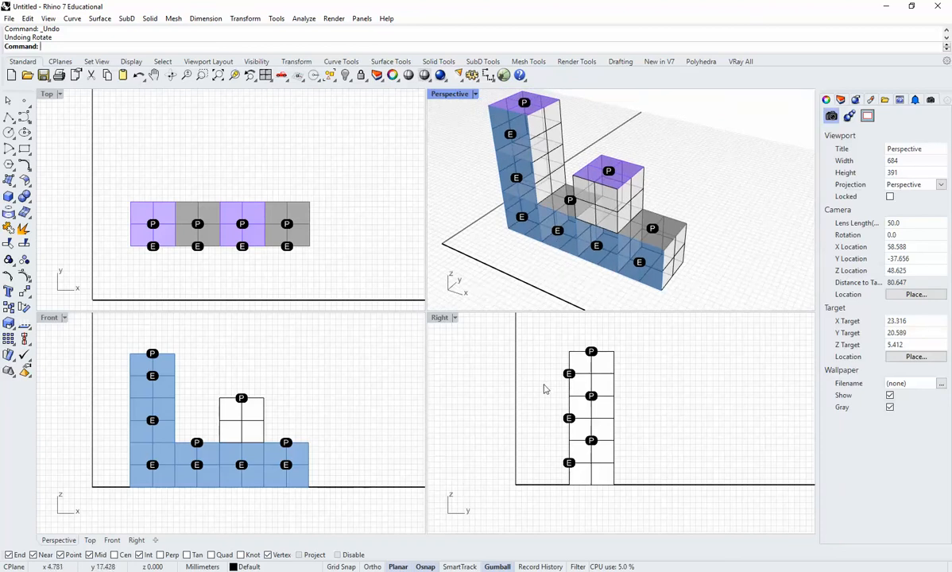
pyautogui.click(343, 398)
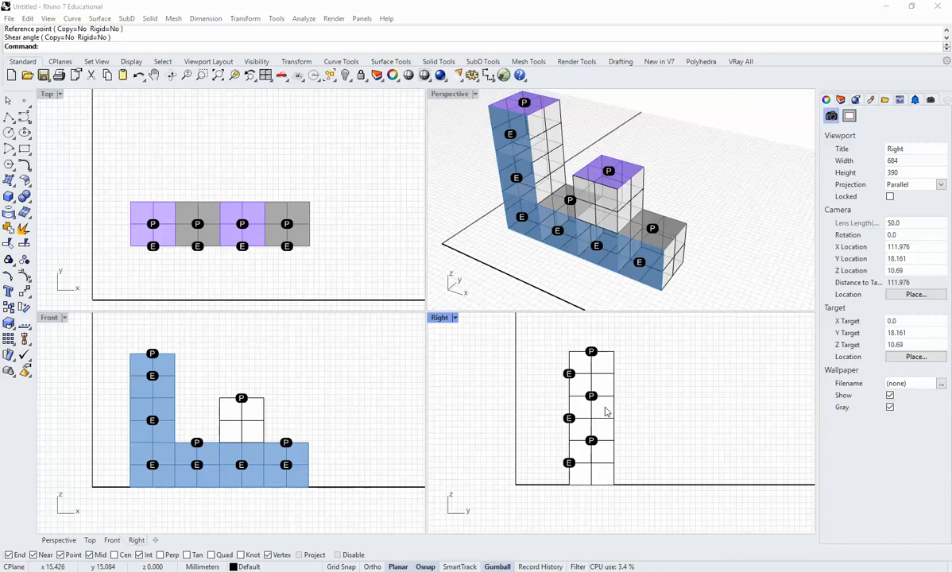
pyautogui.hotkey('ctrl', 'a')
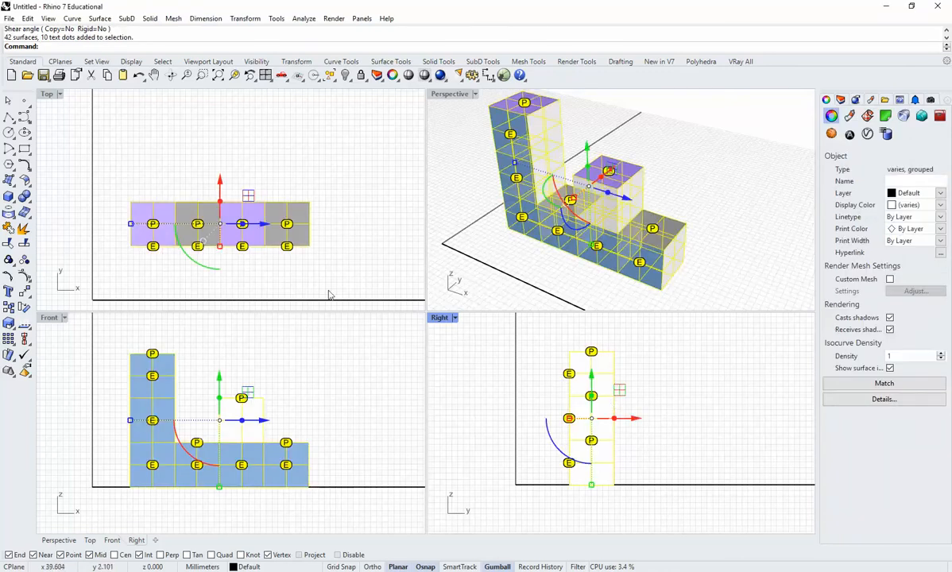
pyautogui.click(318, 261)
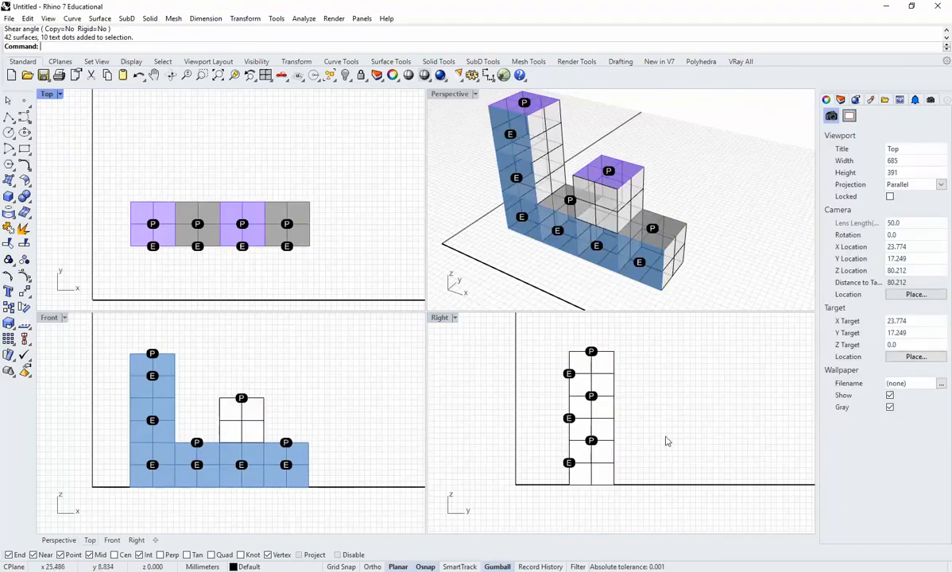
# Shear the entire unrotated block model by -45 degrees in the Right view, from its right base corner along the vertical edge
pyautogui.click(601, 415)
pyautogui.hotkey('ctrl', 'a')
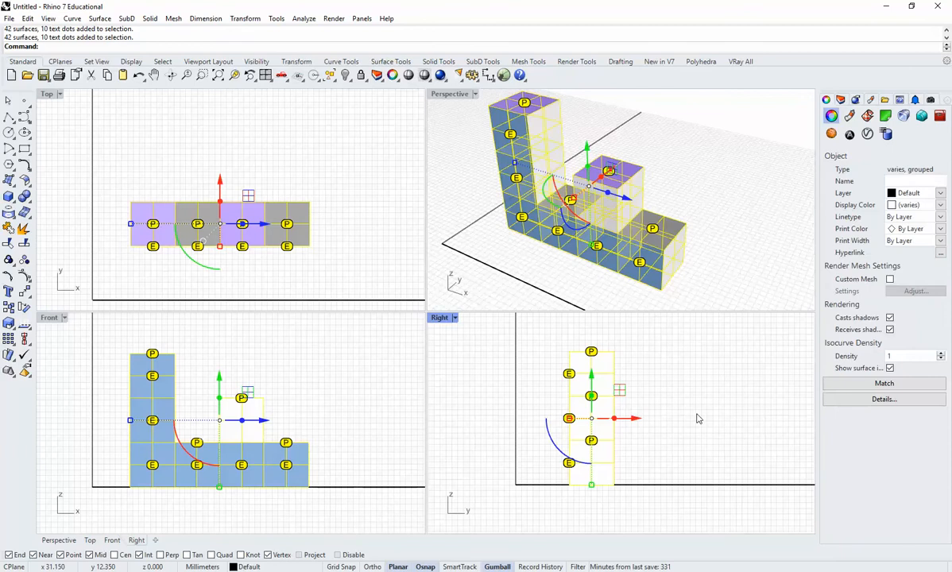
pyautogui.press('Return')
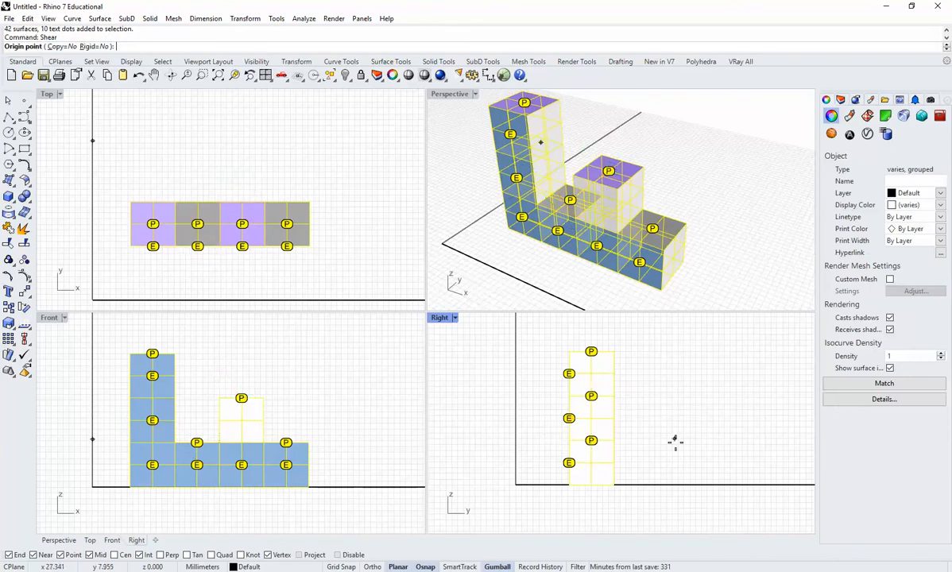
pyautogui.click(613, 484)
pyautogui.click(613, 442)
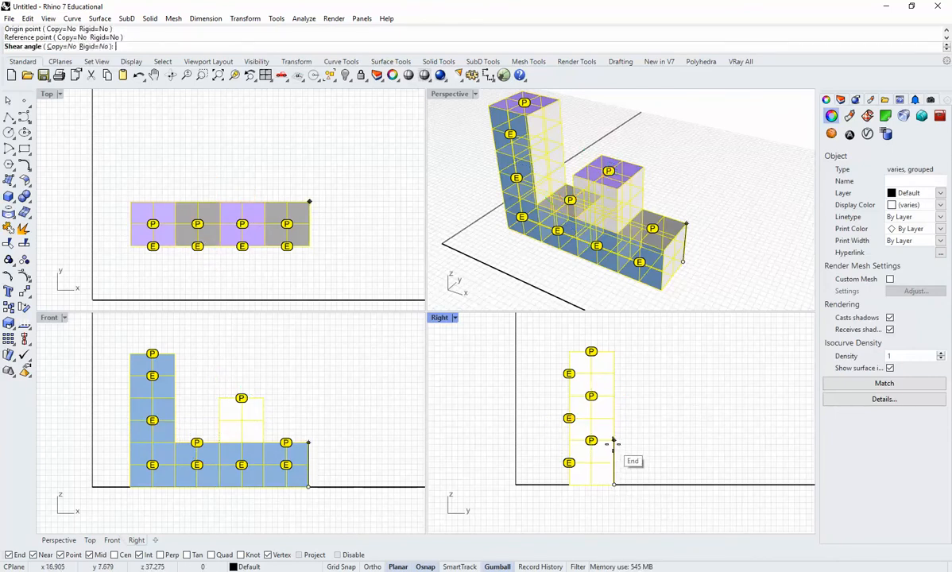
pyautogui.write('-45')
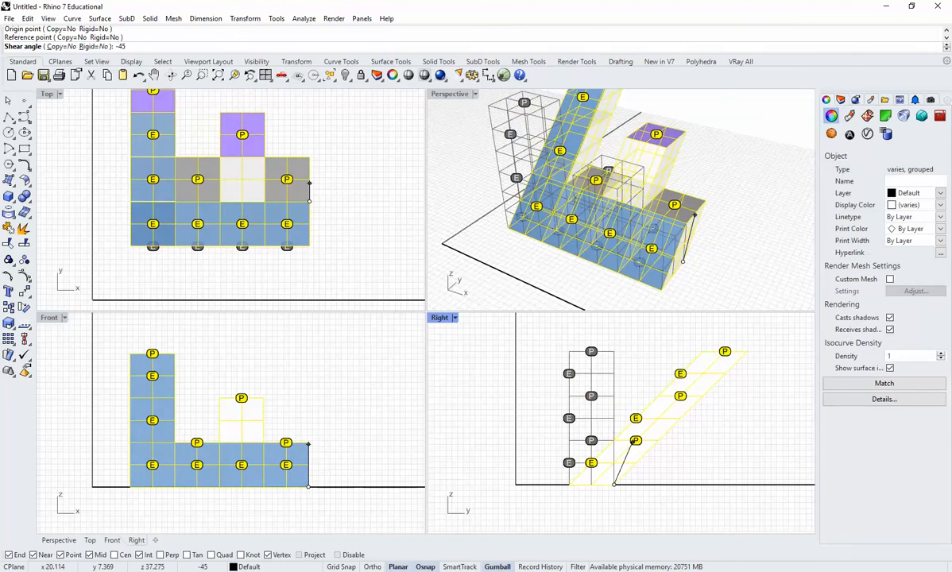
pyautogui.press('Return')
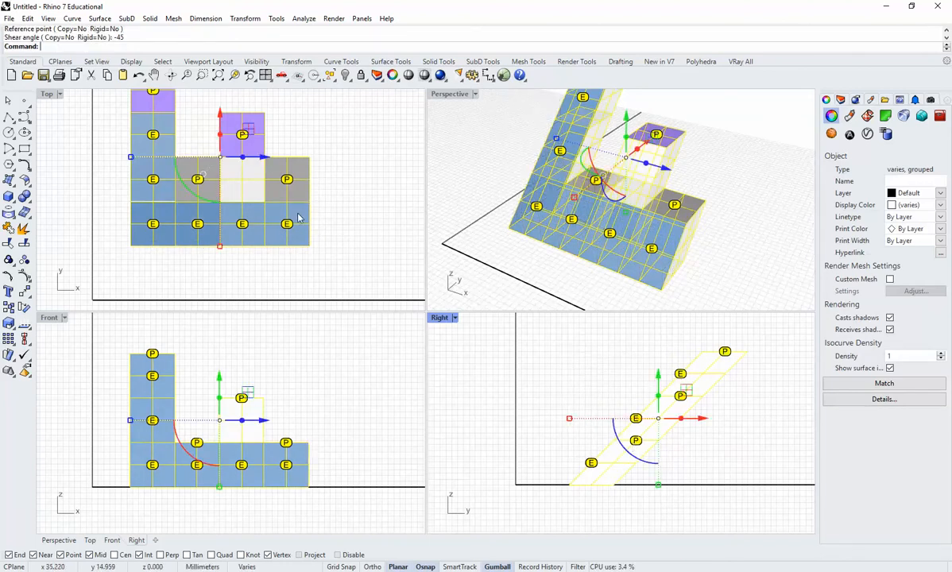
# Maximize the Top view and examine the sheared block model's plan and elevation faces together
pyautogui.doubleClick(46, 95)
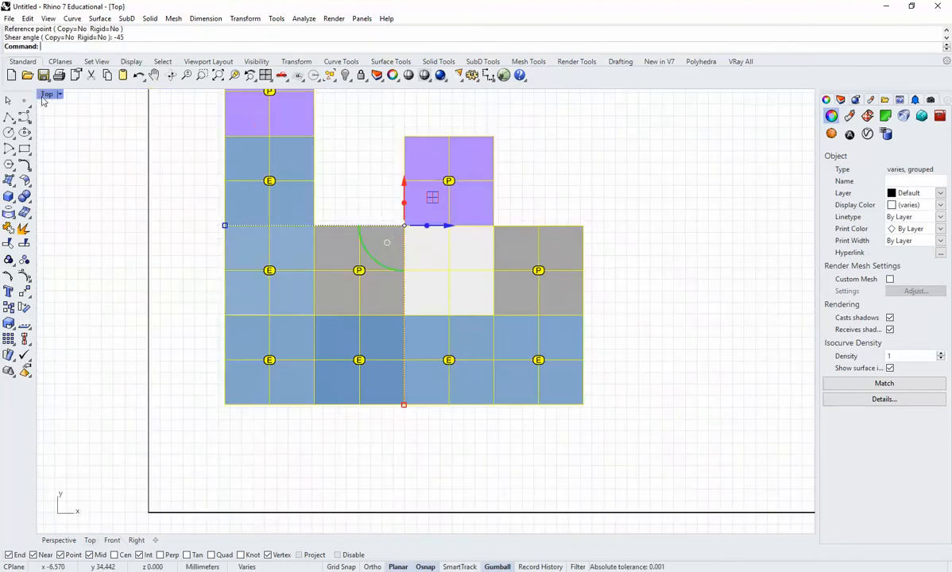
pyautogui.click(612, 192)
pyautogui.moveTo(627, 262); pyautogui.dragTo(648, 298, button='right')
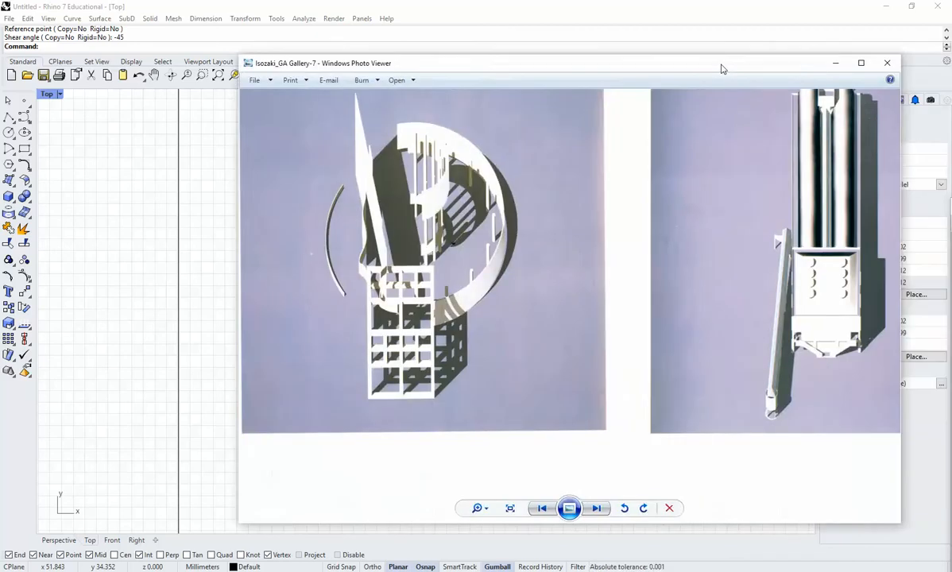
# Switch to Windows Photo Viewer and move the Isozaki_GA Gallery-7 reference image window aside
pyautogui.moveTo(722, 66); pyautogui.dragTo(600, 58)
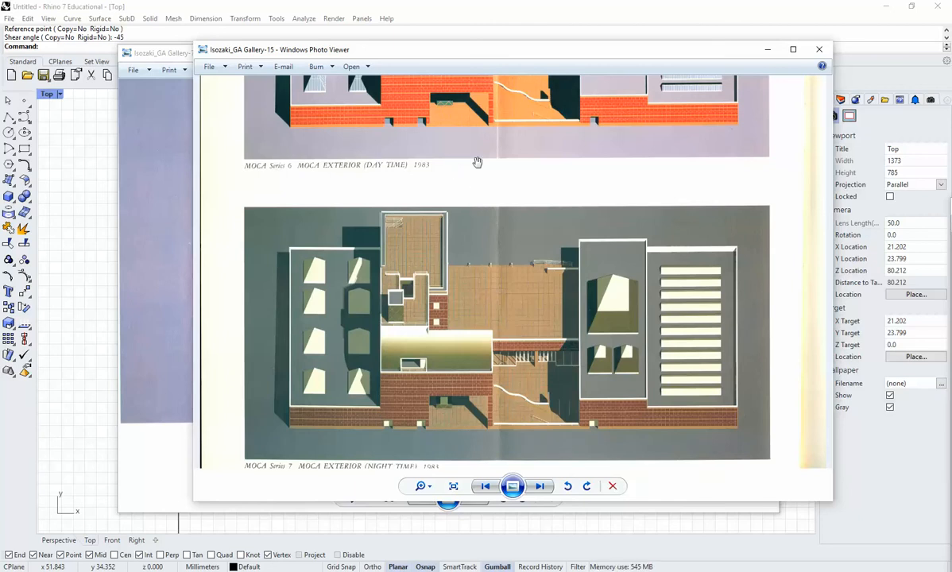
# Examine the daytime MOCA exterior drawing in Isozaki_GA Gallery-15 and move both Isozaki image windows aside to reveal the Rhino model
pyautogui.moveTo(486, 130); pyautogui.dragTo(493, 316)
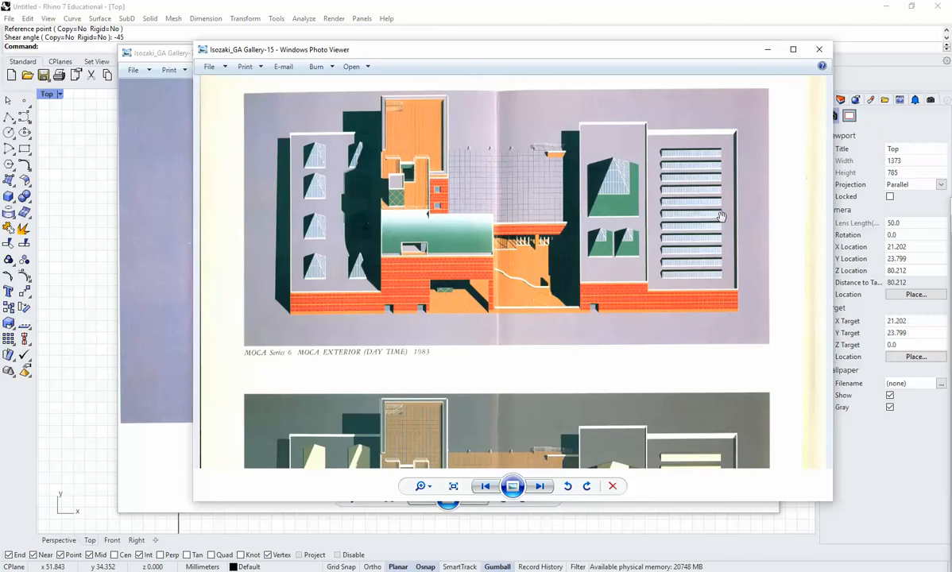
pyautogui.moveTo(568, 56); pyautogui.dragTo(951, 52)
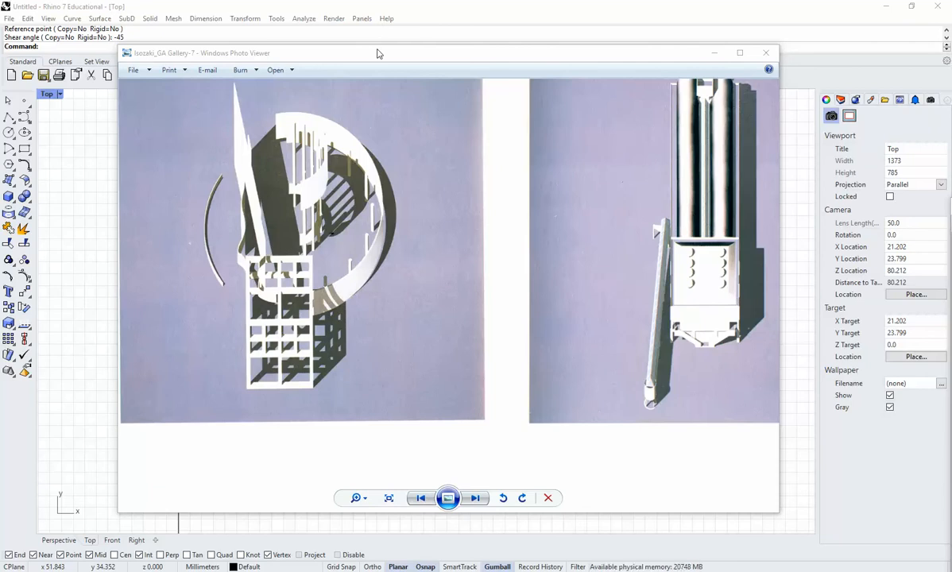
pyautogui.moveTo(378, 53); pyautogui.dragTo(951, 88)
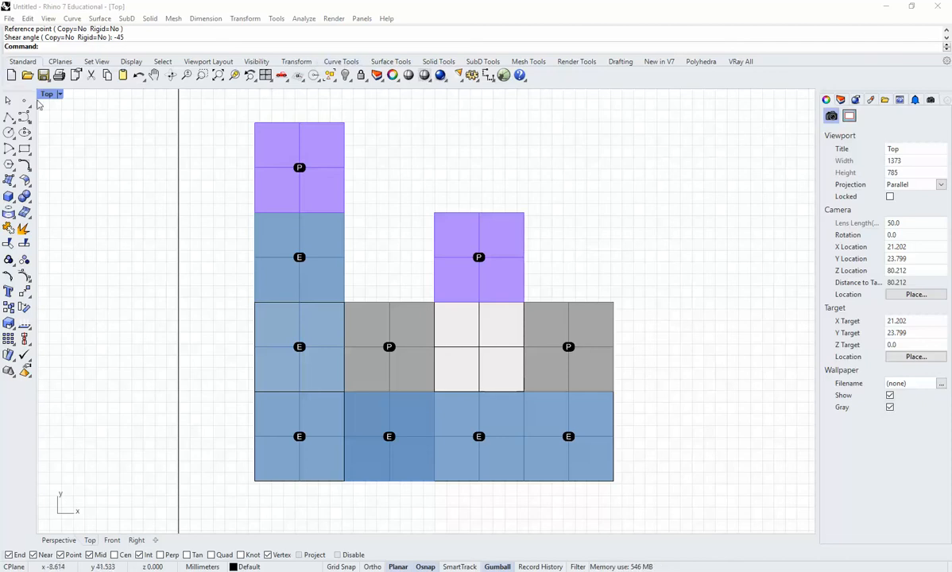
# Undo the shear of the unrotated block model and return to the four-viewport layout with the Top view enlarged on the model
pyautogui.click(103, 168)
pyautogui.hotkey('ctrl', 'z')
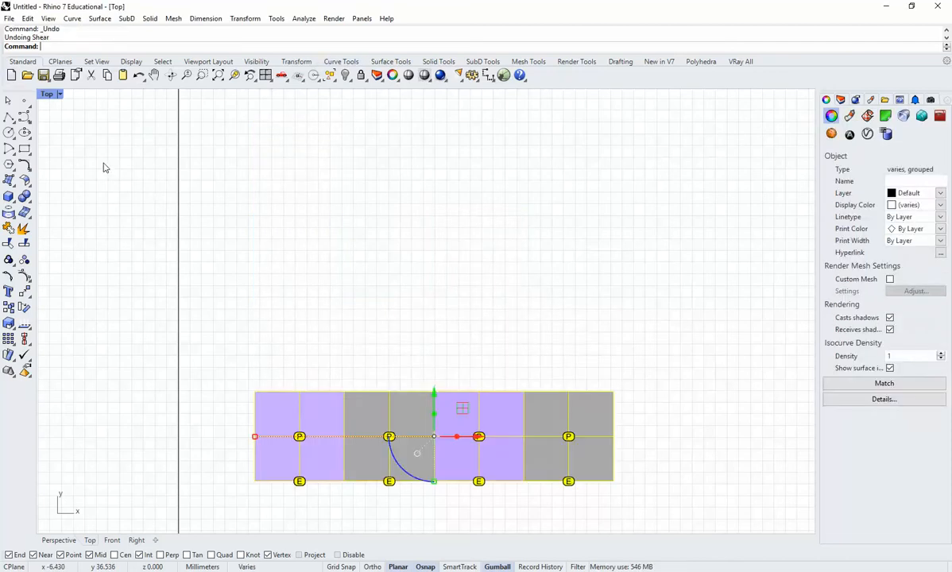
pyautogui.doubleClick(51, 95)
pyautogui.click(501, 267)
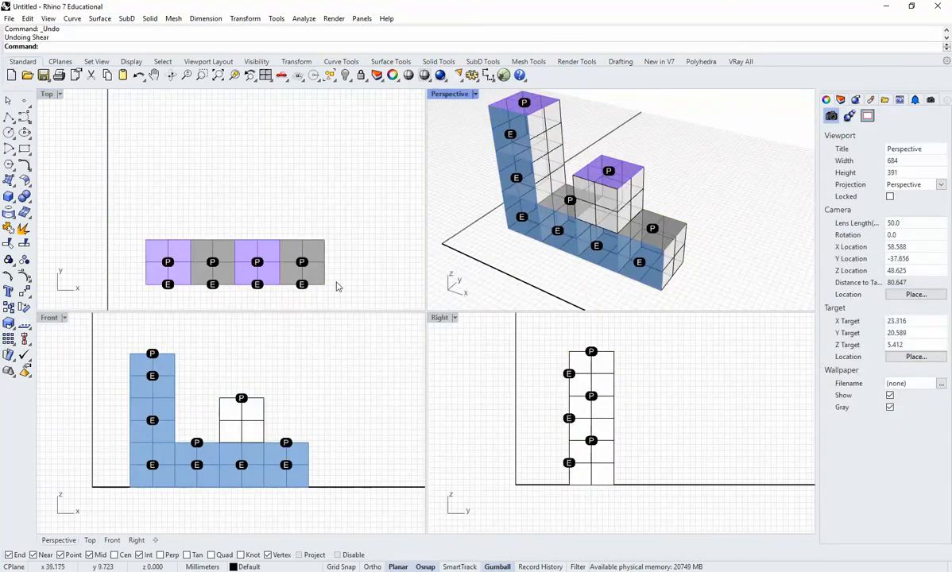
pyautogui.scroll(4, 334, 270)
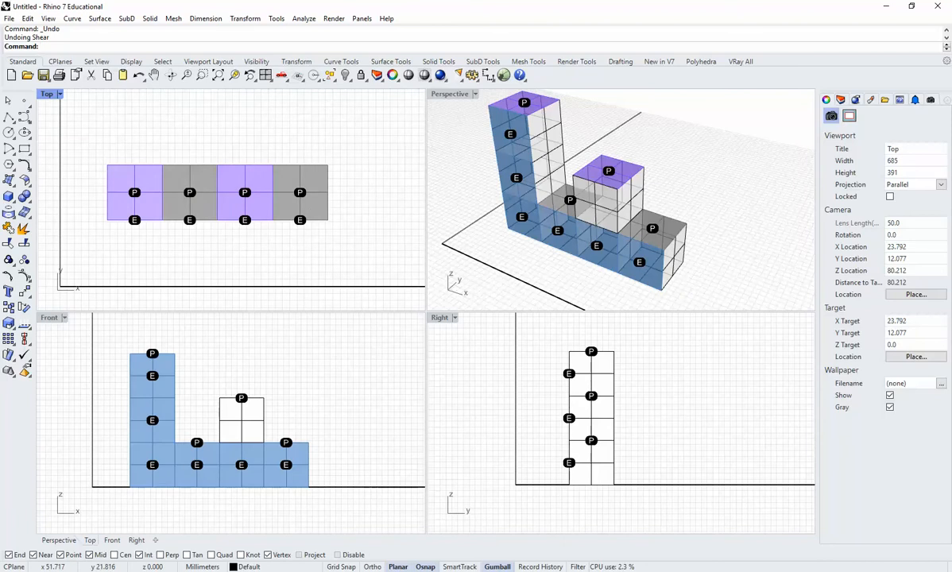
# Bring up the 15_Gate Four - Illumination image in Windows Photo Viewer, examine its projected volumes up close and move it aside again
pyautogui.moveTo(951, 88); pyautogui.dragTo(494, 51)
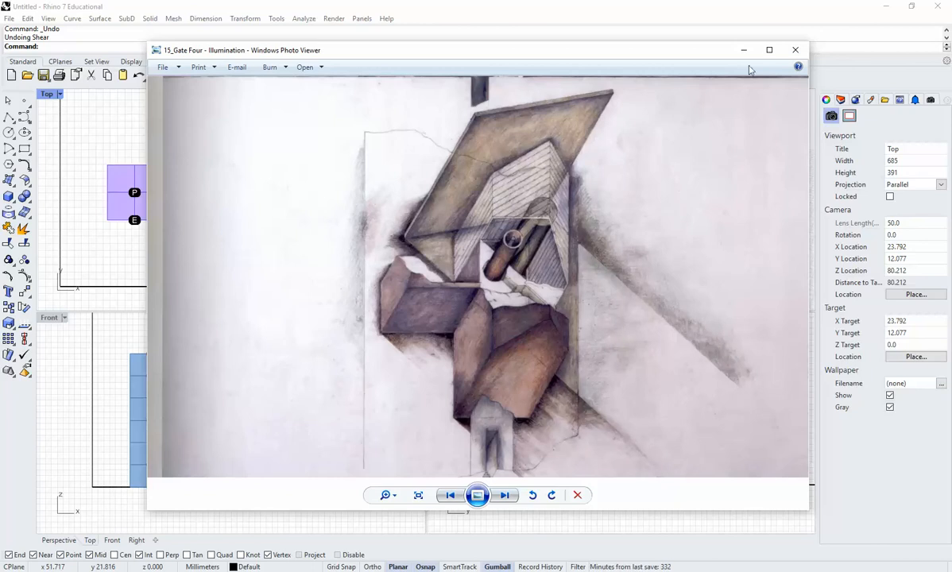
pyautogui.moveTo(688, 58); pyautogui.dragTo(713, 93)
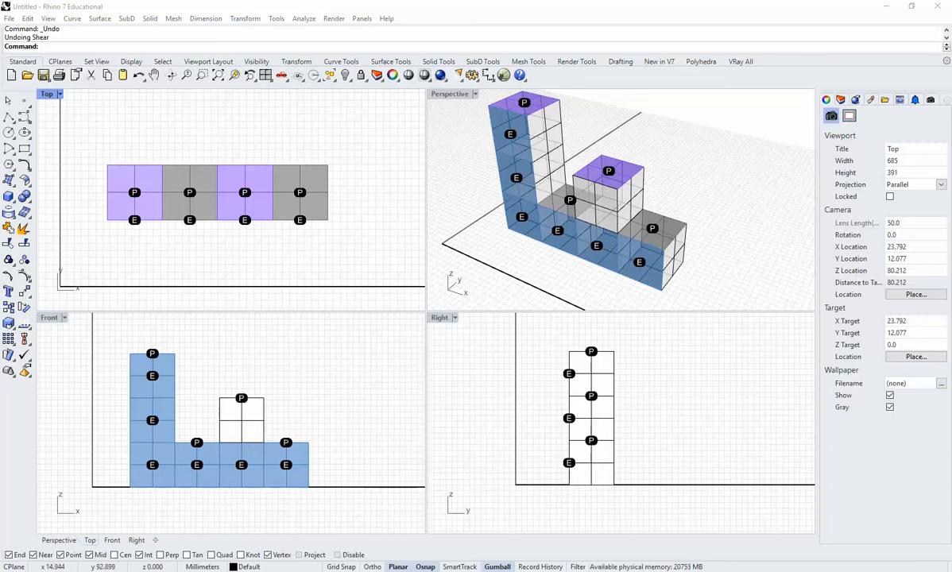
pyautogui.moveTo(951, 73); pyautogui.dragTo(326, 48)
pyautogui.scroll(3, 389, 343)
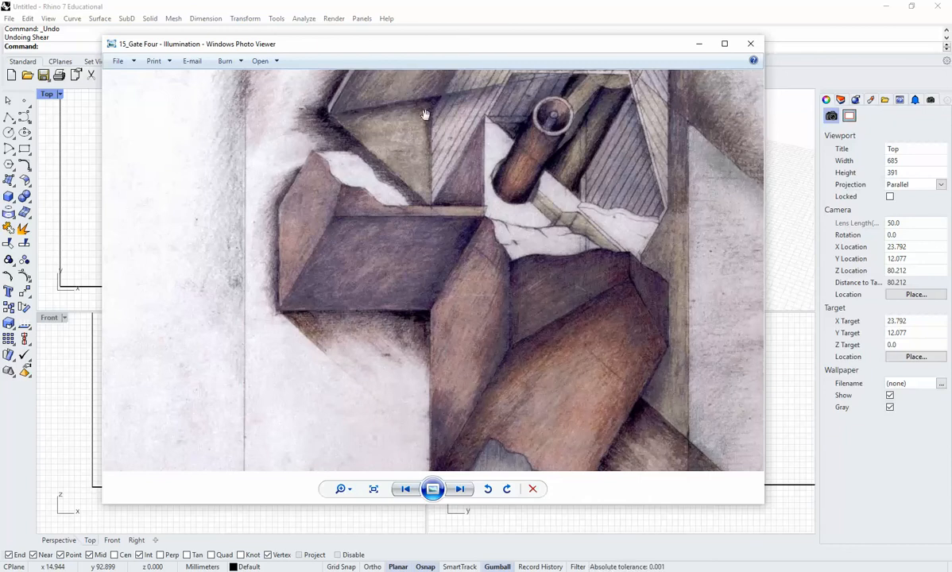
pyautogui.moveTo(493, 45); pyautogui.dragTo(951, 119)
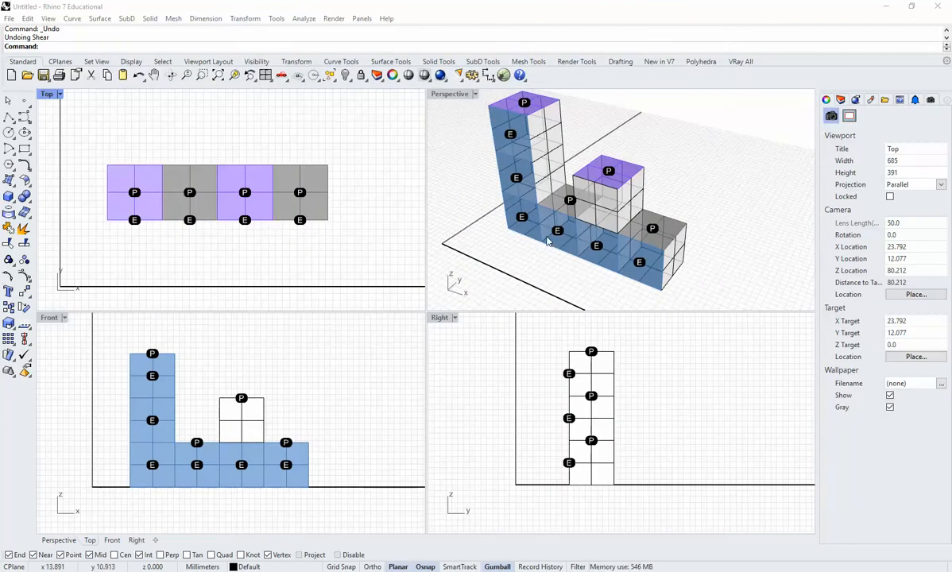
# Rotate the entire block model by 20 degrees in plan about its front right base corner
pyautogui.click(278, 215)
pyautogui.write('Rotate')
pyautogui.press('Return')
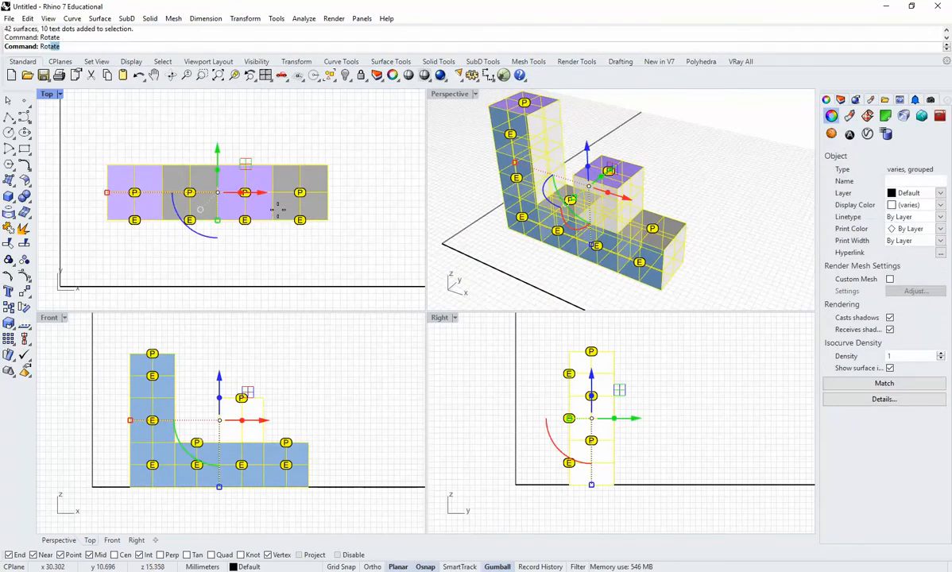
pyautogui.click(660, 290)
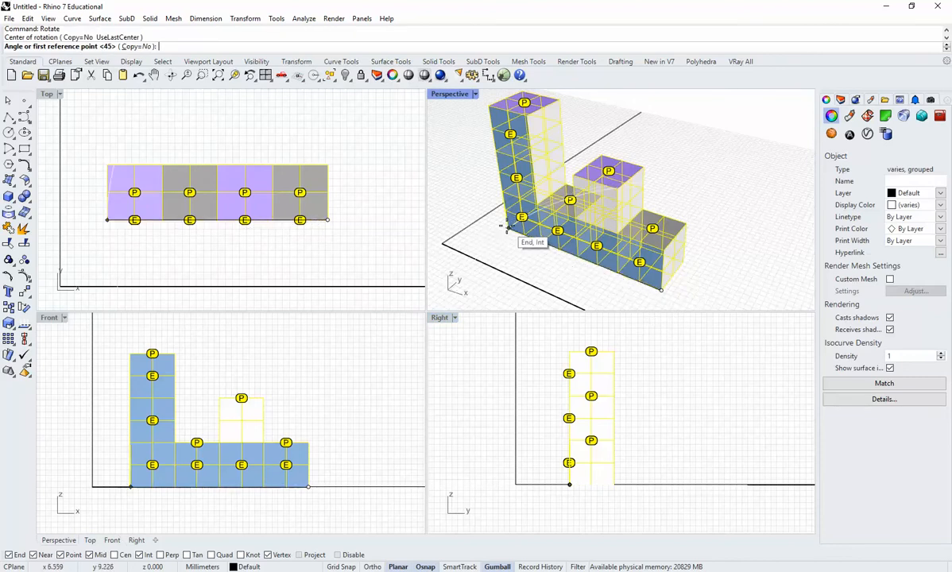
pyautogui.click(480, 241)
pyautogui.write('20')
pyautogui.press('Return')
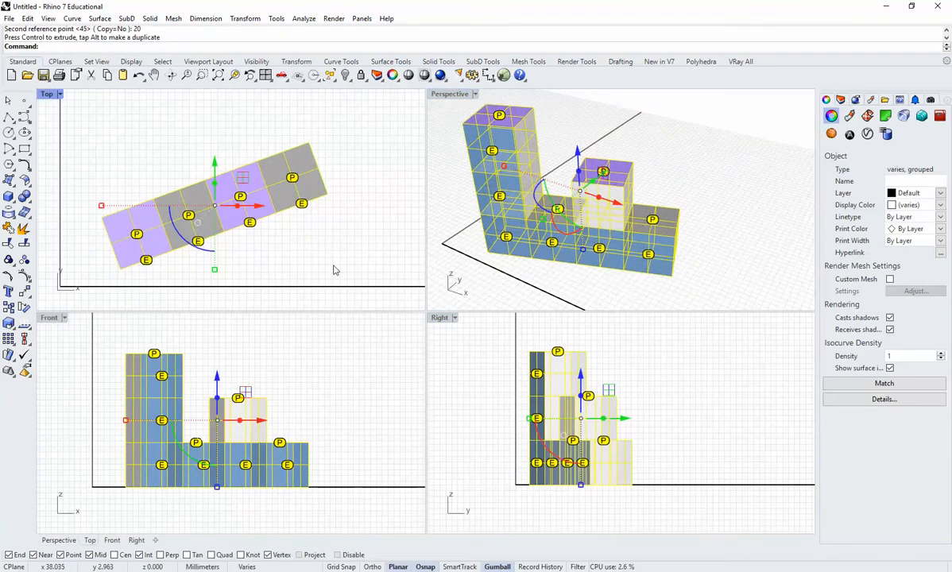
pyautogui.click(332, 270)
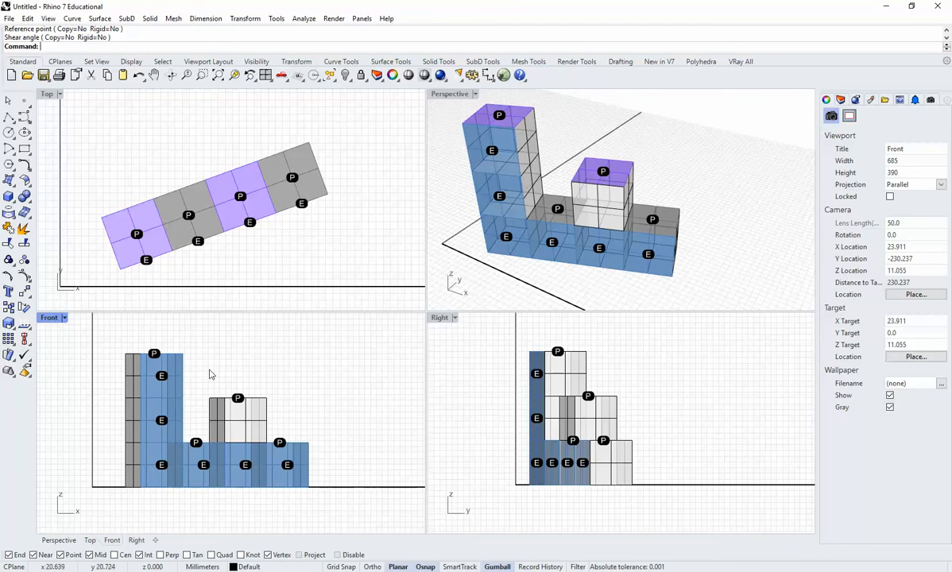
# Shear the entire rotated block model by 45 degrees in the Front view, from its right base corner along the vertical edge
pyautogui.hotkey('ctrl', 'a')
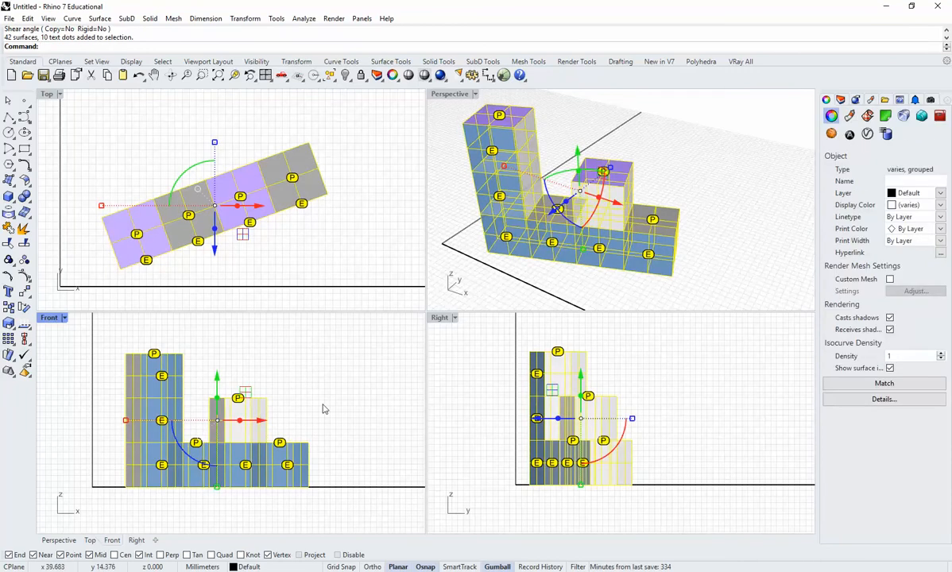
pyautogui.write('shear')
pyautogui.press('Return')
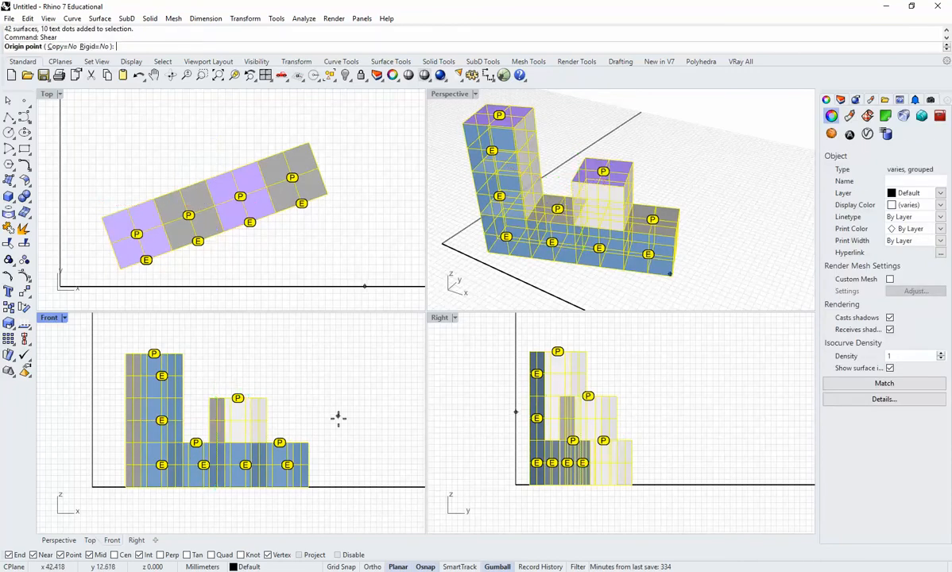
pyautogui.click(310, 486)
pyautogui.click(309, 443)
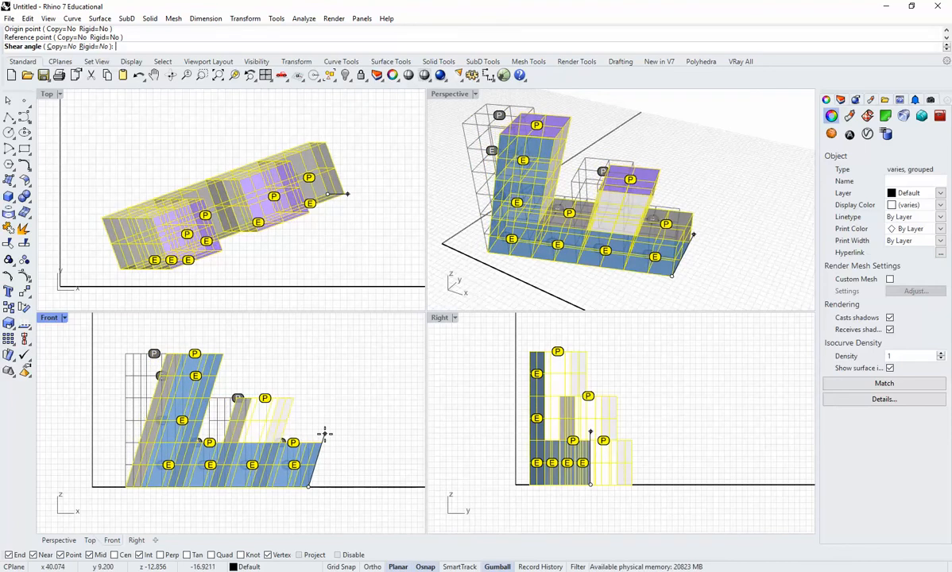
pyautogui.write('45')
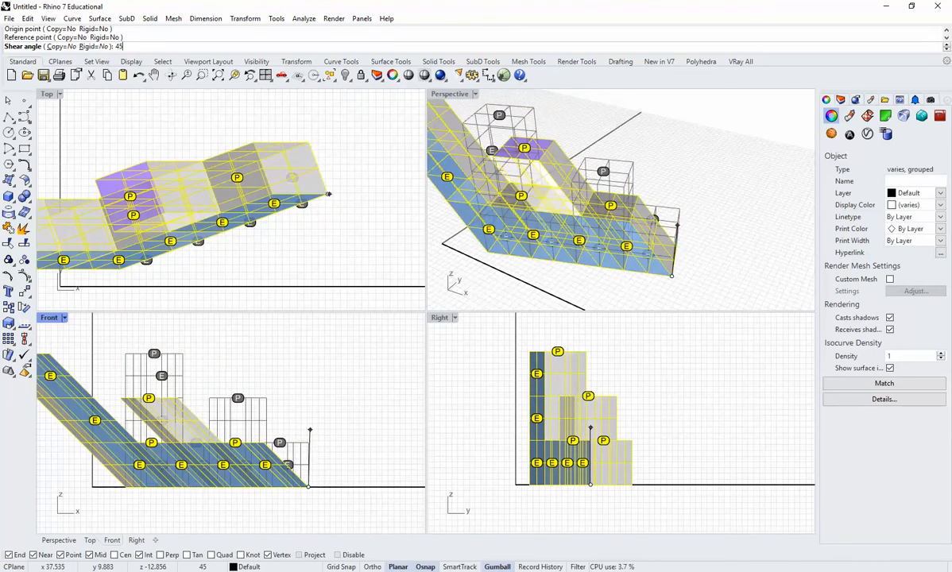
pyautogui.press('Return')
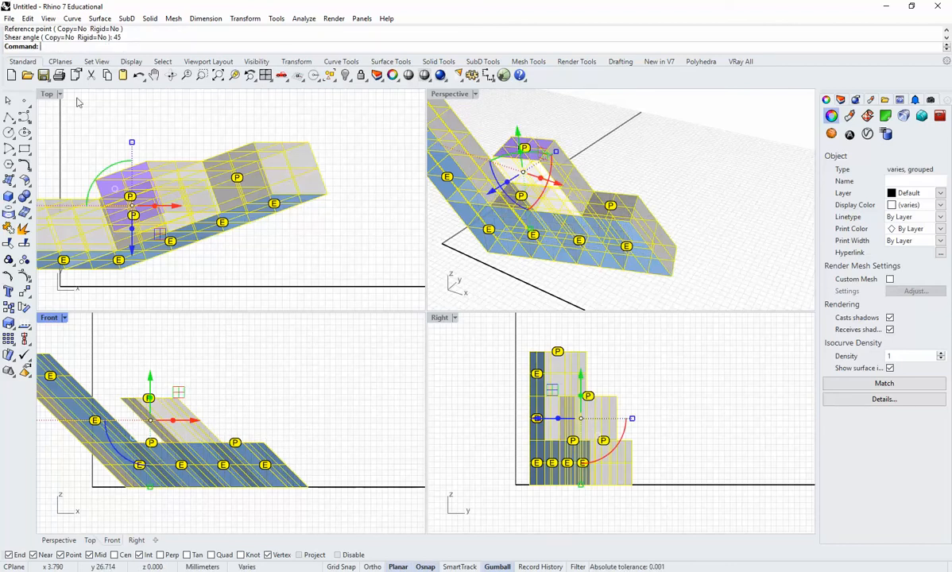
# Maximize the Top view and turn the sheared block model a quarter turn clockwise so the tower points up the page
pyautogui.doubleClick(49, 94)
pyautogui.moveTo(397, 238); pyautogui.dragTo(422, 254, button='right')
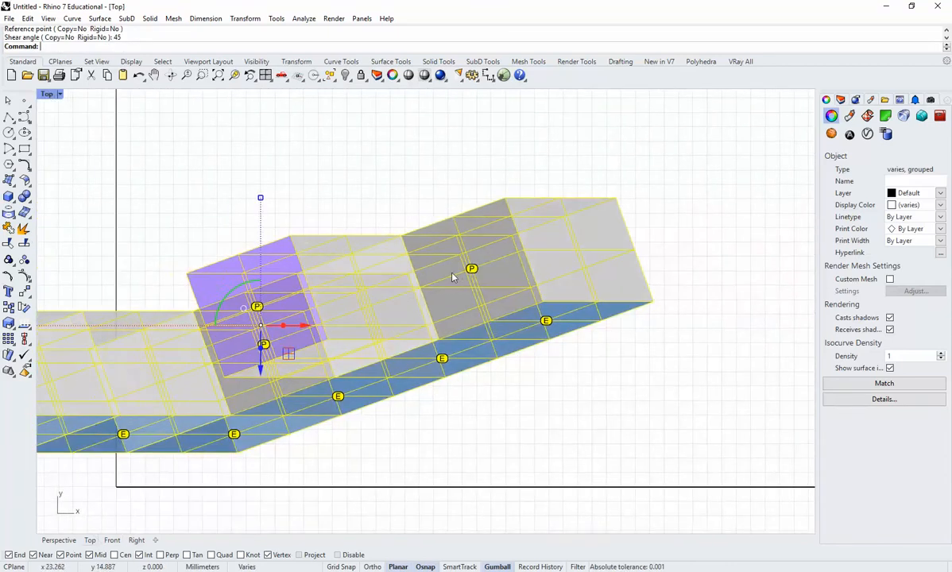
pyautogui.scroll(-3, 423, 255)
pyautogui.moveTo(335, 267); pyautogui.dragTo(476, 298)
pyautogui.moveTo(335, 283); pyautogui.dragTo(415, 284)
pyautogui.click(525, 288)
pyautogui.moveTo(550, 267); pyautogui.dragTo(524, 289, button='right')
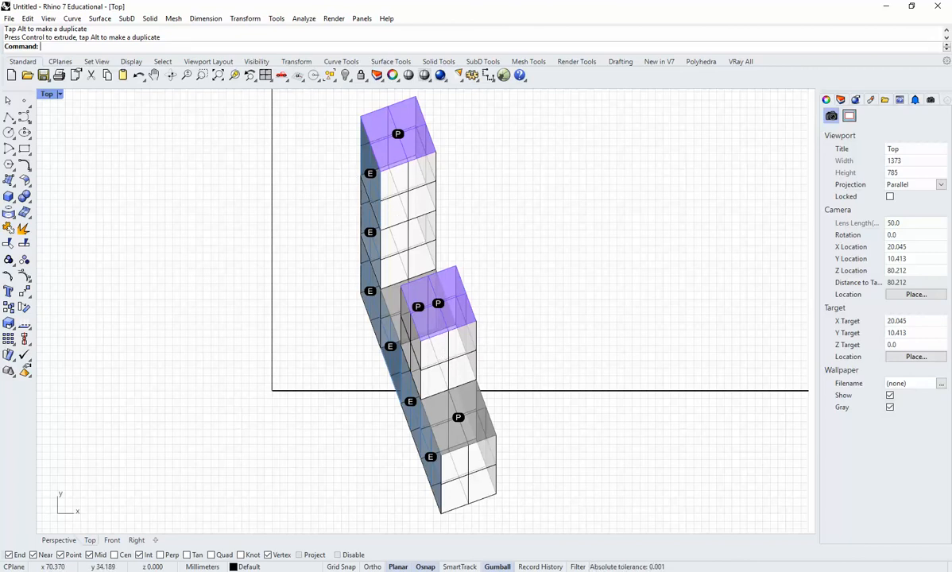
# Bring back the 15_Gate Four - Illumination image, compare its oblique volumes with the sheared model and move it aside
pyautogui.moveTo(951, 56); pyautogui.dragTo(389, 58)
pyautogui.scroll(-3, 451, 249)
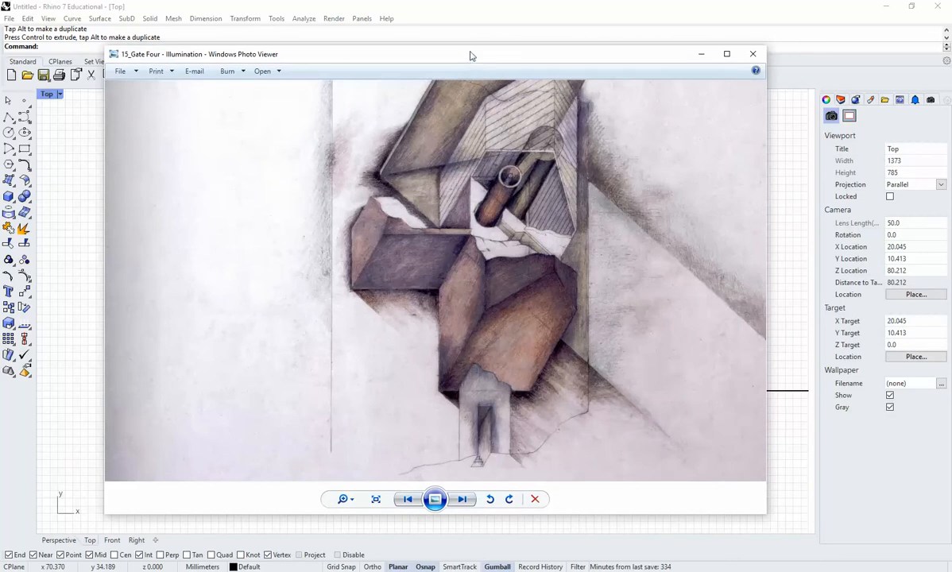
pyautogui.moveTo(469, 56); pyautogui.dragTo(477, 70)
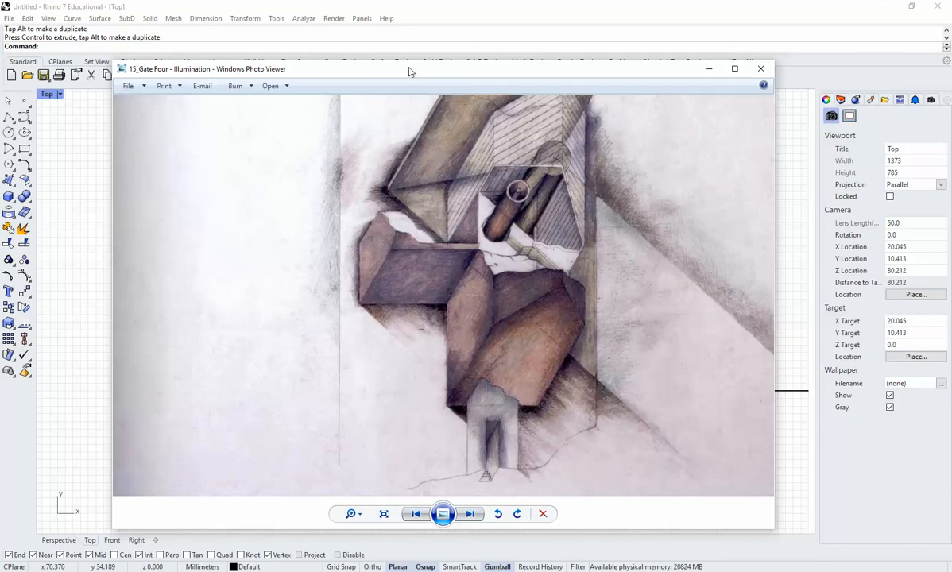
pyautogui.moveTo(409, 71); pyautogui.dragTo(951, 64)
# Rotate the sheared model in the Top view about its lowest corner until the slanted bottom edge lies horizontal
pyautogui.click(458, 458)
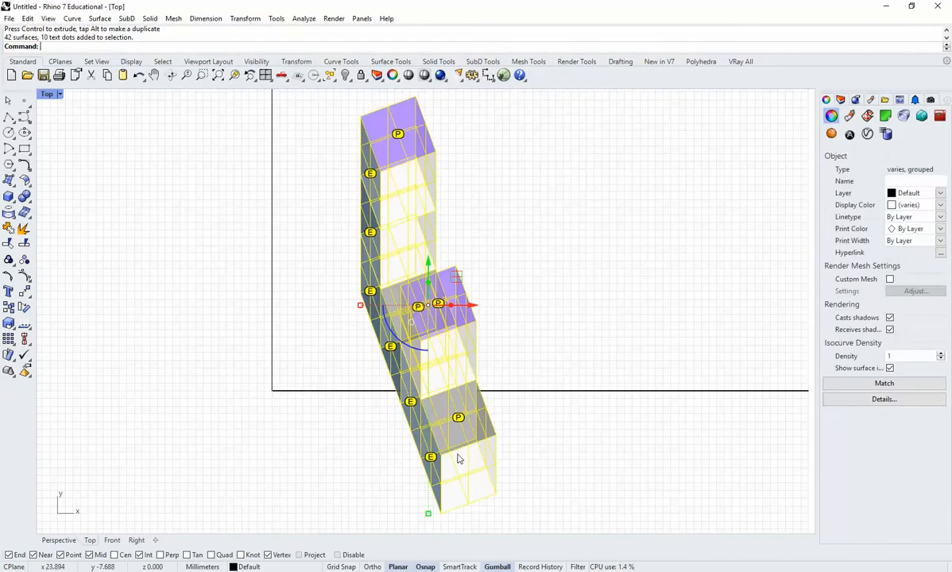
pyautogui.press('Return')
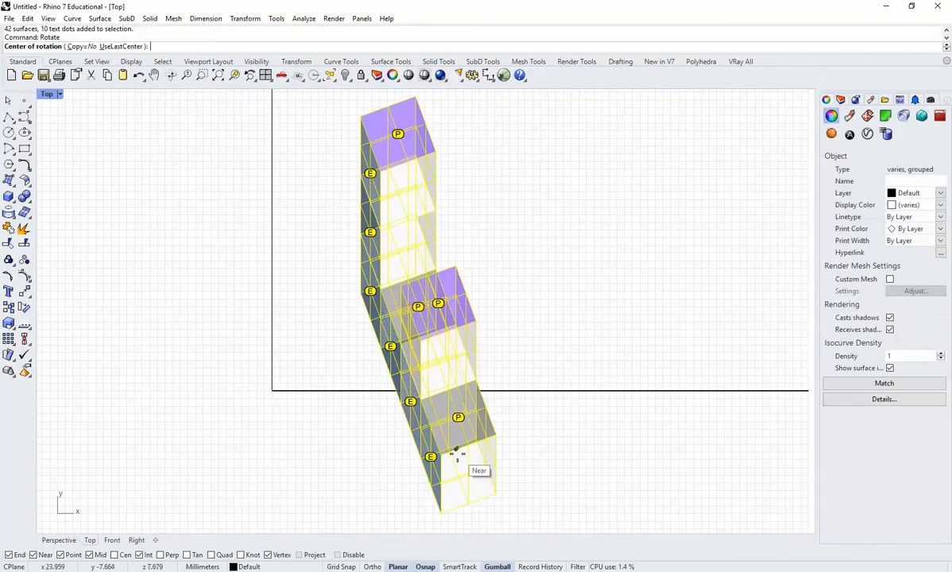
pyautogui.click(441, 512)
pyautogui.click(498, 494)
pyautogui.click(520, 510)
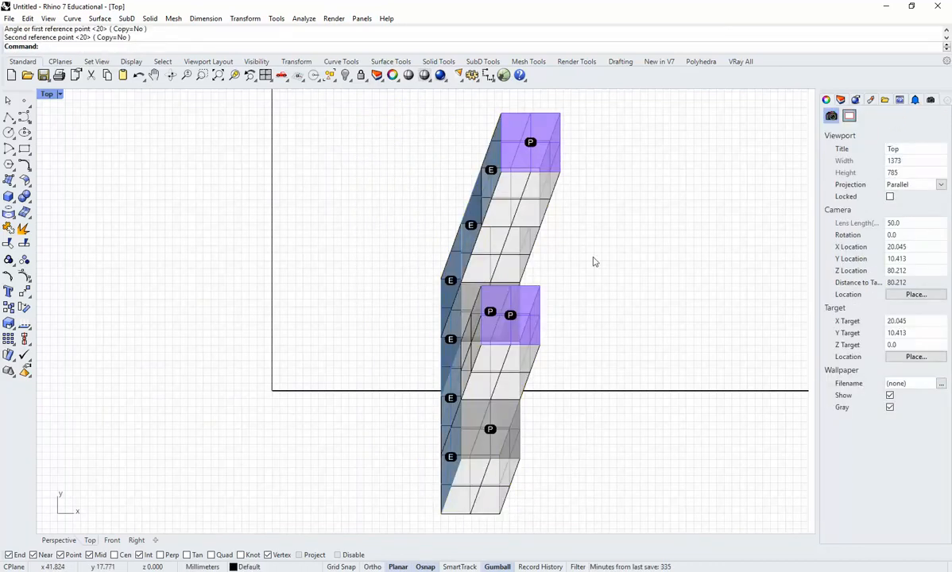
# Place a narrowed 15_Gate Four - Illumination window beside the model, compare the two projections and move the image aside
pyautogui.moveTo(595, 303); pyautogui.dragTo(377, 293, button='right')
pyautogui.moveTo(951, 103); pyautogui.dragTo(566, 77)
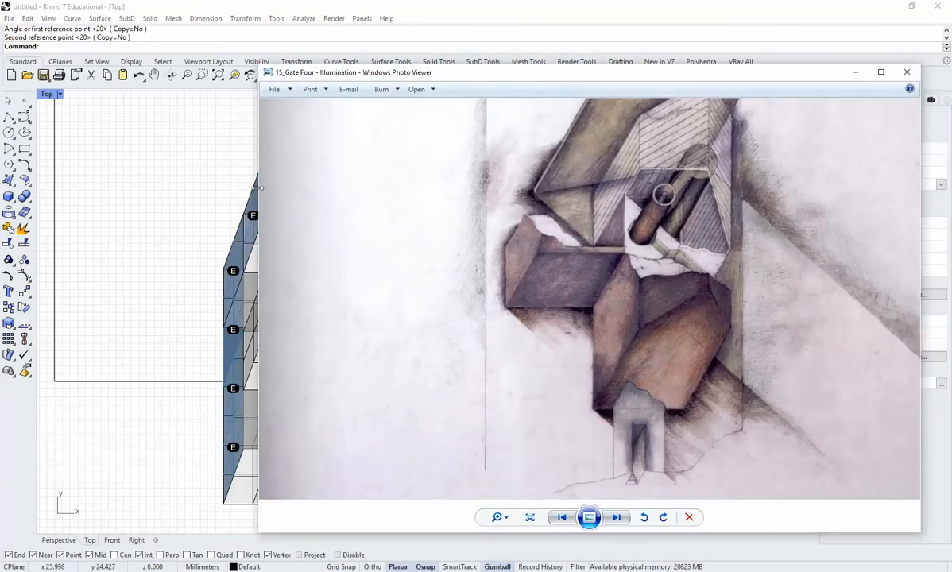
pyautogui.moveTo(258, 187); pyautogui.dragTo(472, 188)
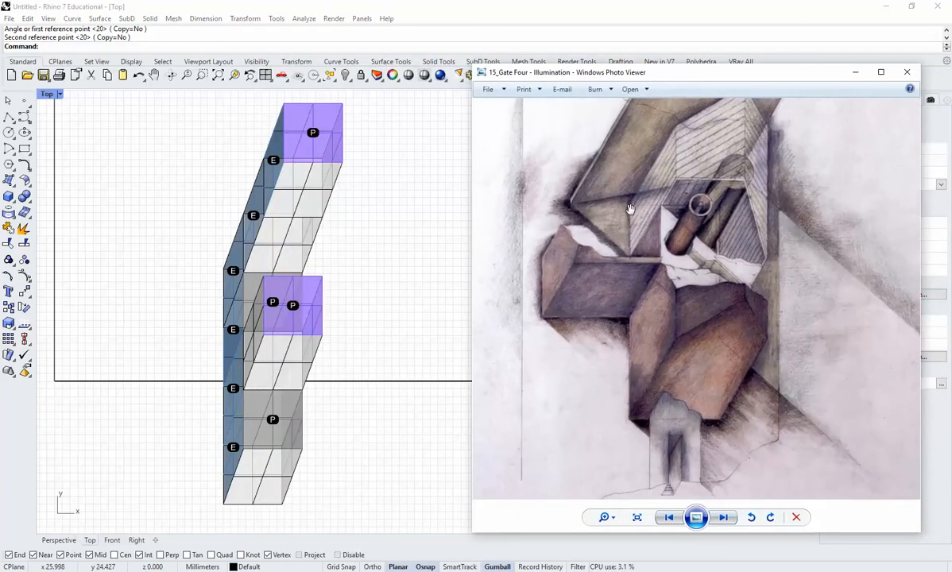
pyautogui.moveTo(628, 76); pyautogui.dragTo(538, 78)
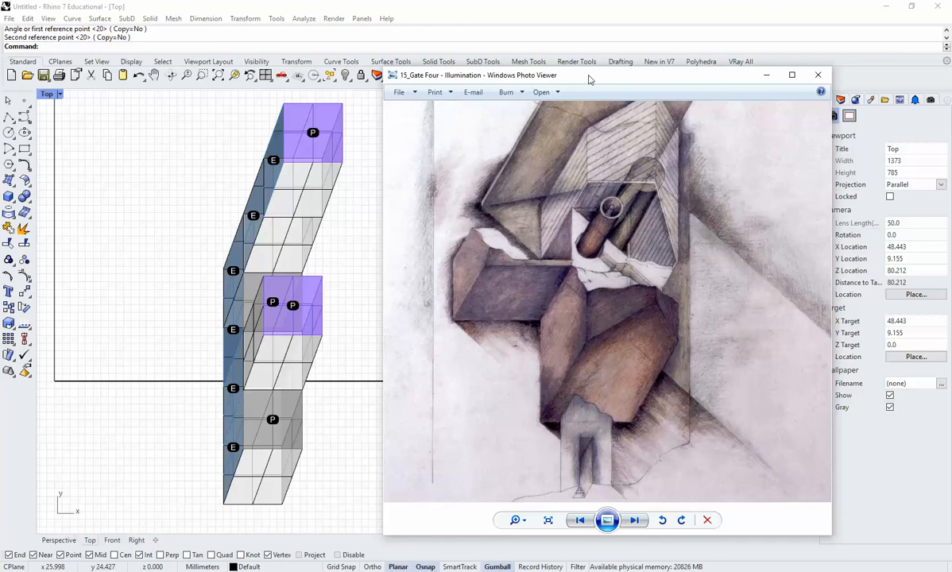
pyautogui.moveTo(589, 78); pyautogui.dragTo(950, 99)
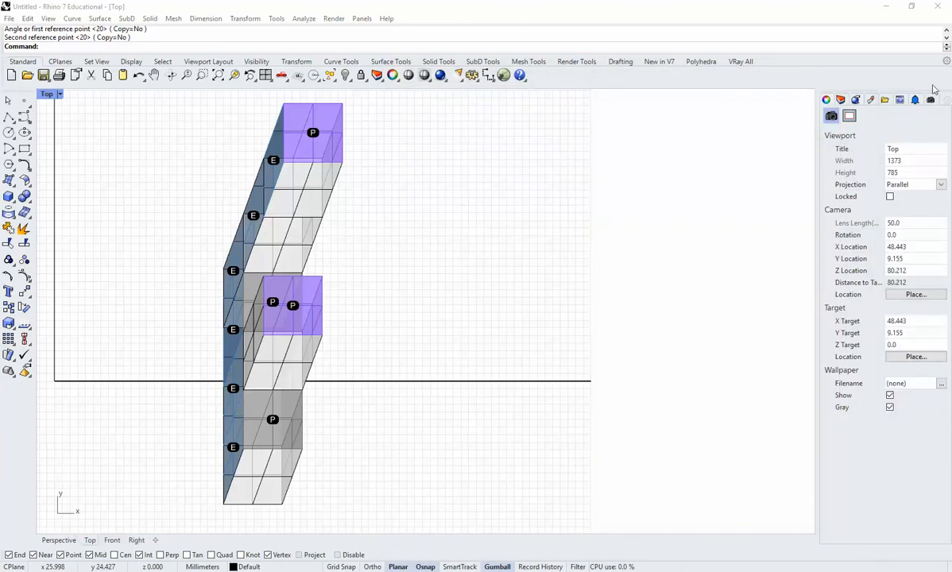
# Undo the last rotations and the 45-degree shear of the block model, return to the four-viewport layout and deselect the model
pyautogui.click(425, 329)
pyautogui.hotkey('ctrl', 'z')
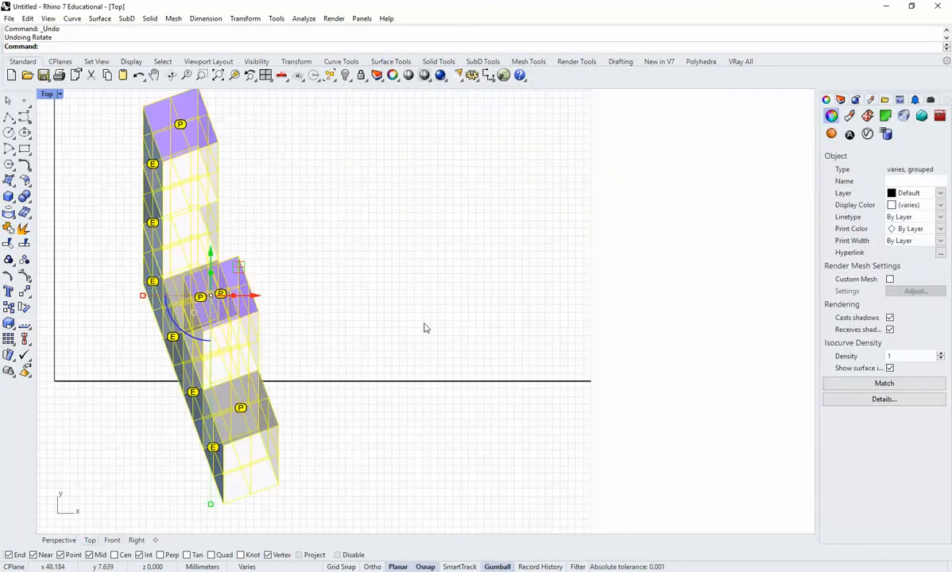
pyautogui.hotkey('ctrl', 'z')
pyautogui.hotkey('ctrl', 'z')
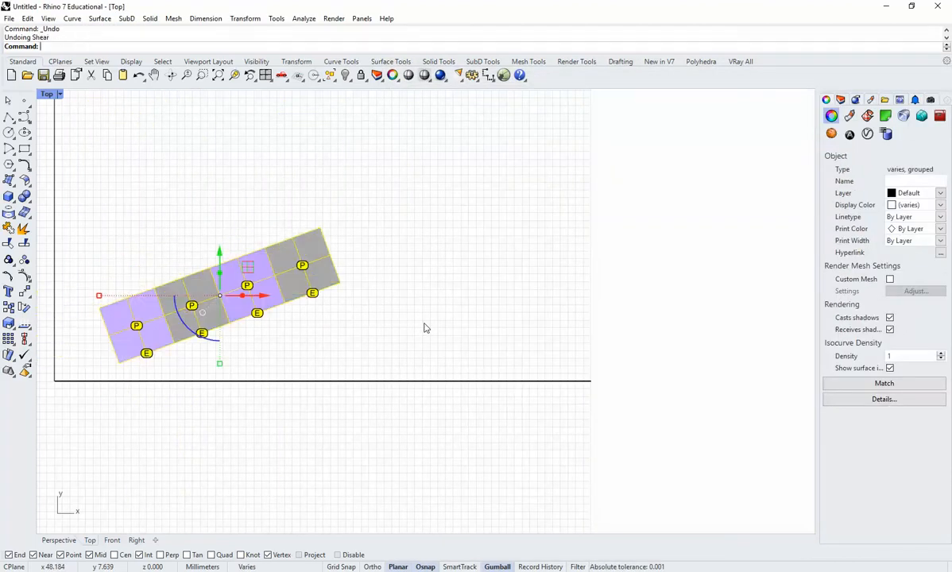
pyautogui.hotkey('ctrl', 'z')
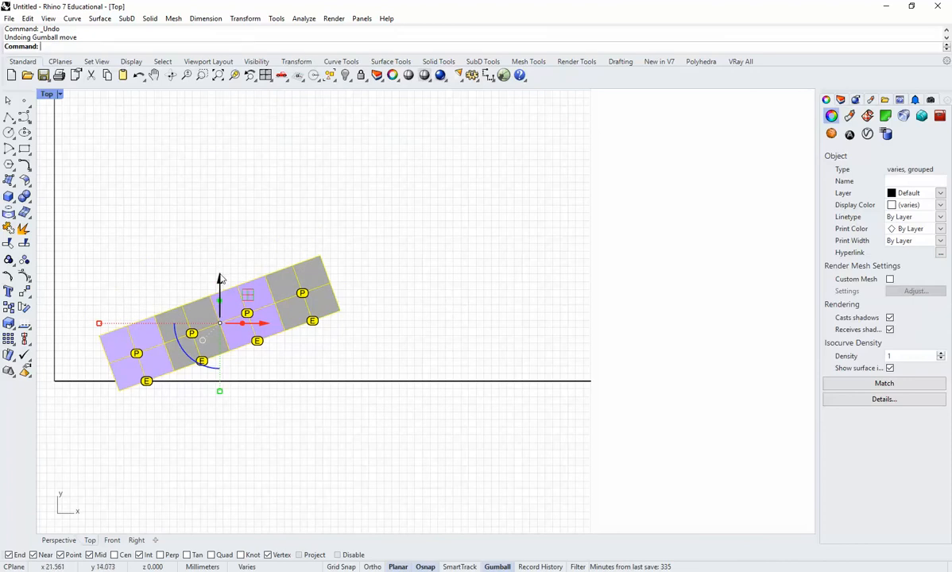
pyautogui.hotkey('ctrl', 'z')
pyautogui.doubleClick(47, 94)
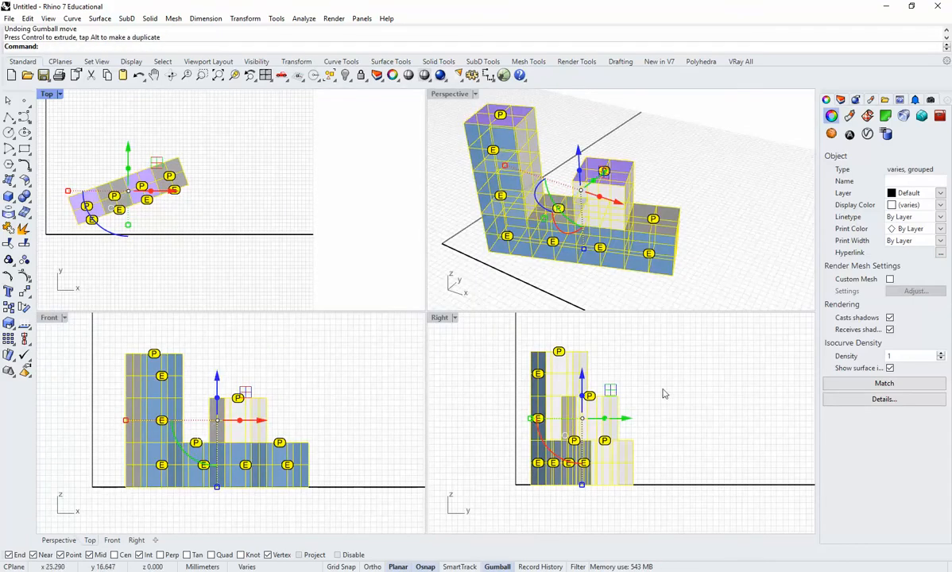
pyautogui.click(664, 394)
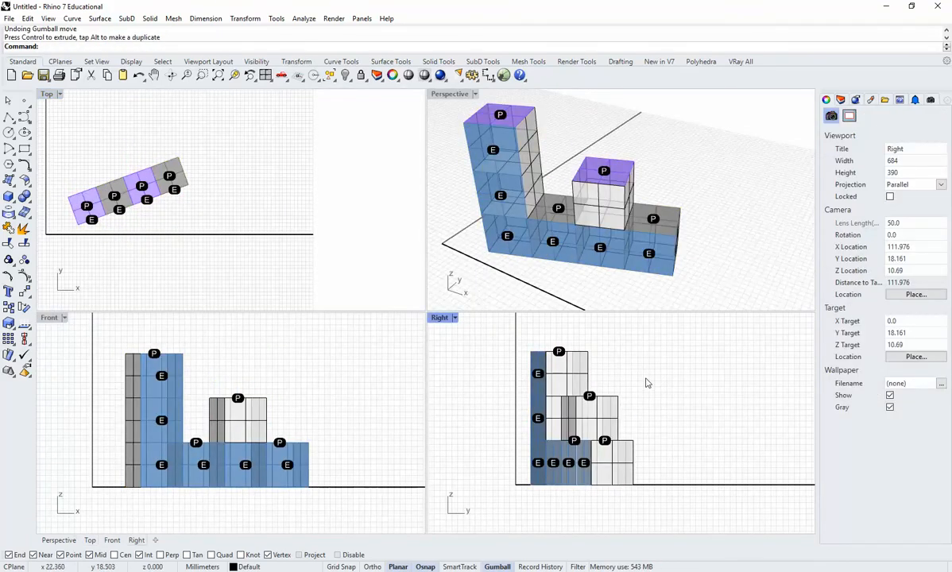
# Shear the rotated block model by -45 degrees in the Right view, from its bottom back corner along a vertical reference
pyautogui.write('shear')
pyautogui.press('Return')
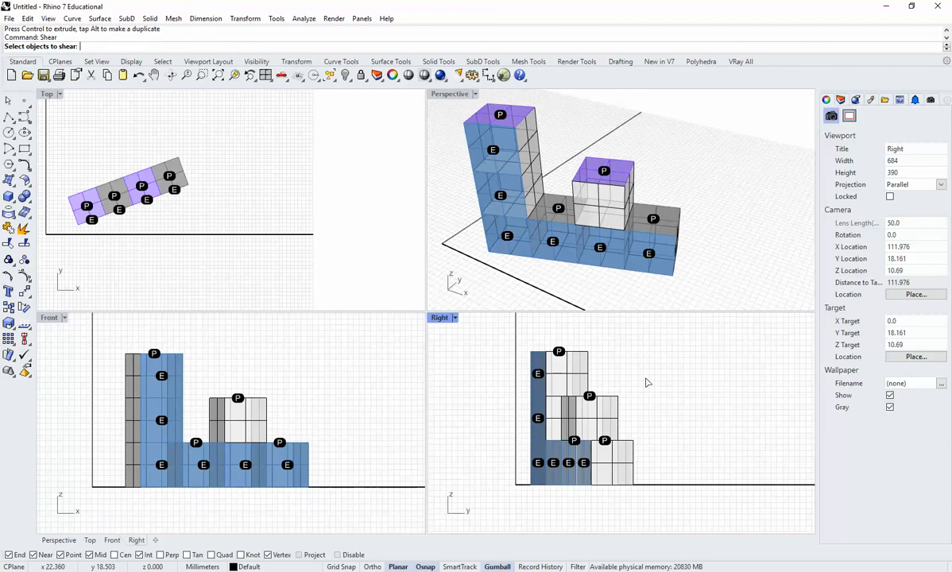
pyautogui.click(620, 453)
pyautogui.press('Return')
pyautogui.click(634, 483)
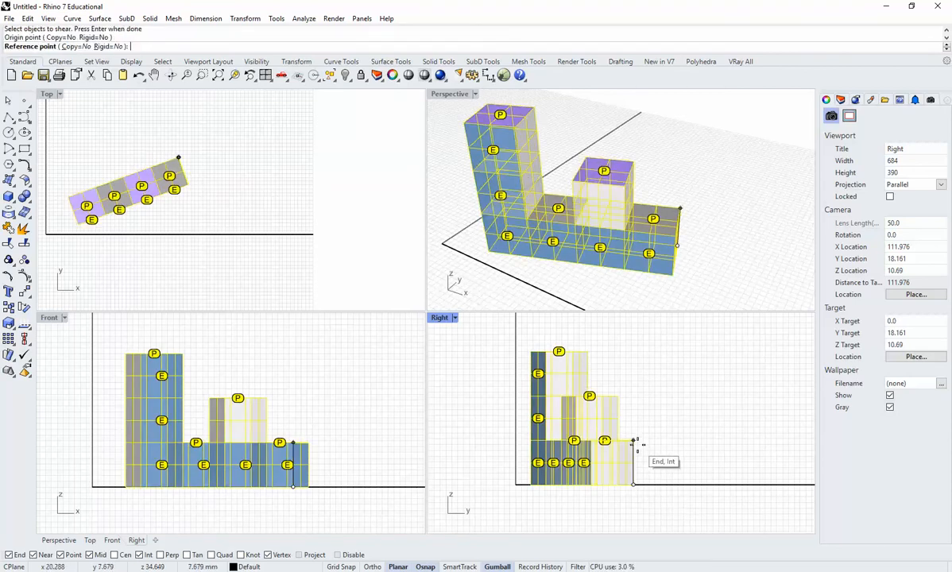
pyautogui.click(634, 442)
pyautogui.write('-')
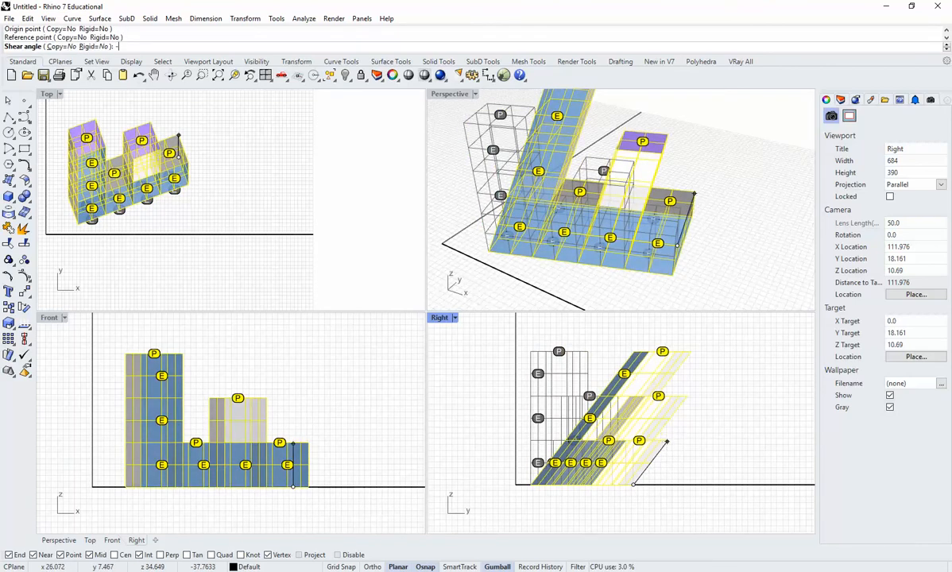
pyautogui.write('45')
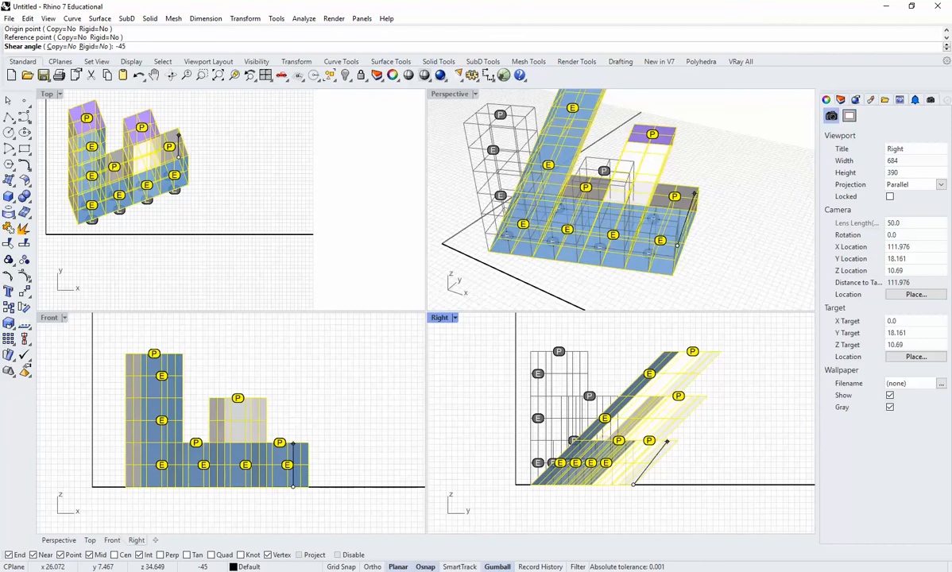
pyautogui.press('Return')
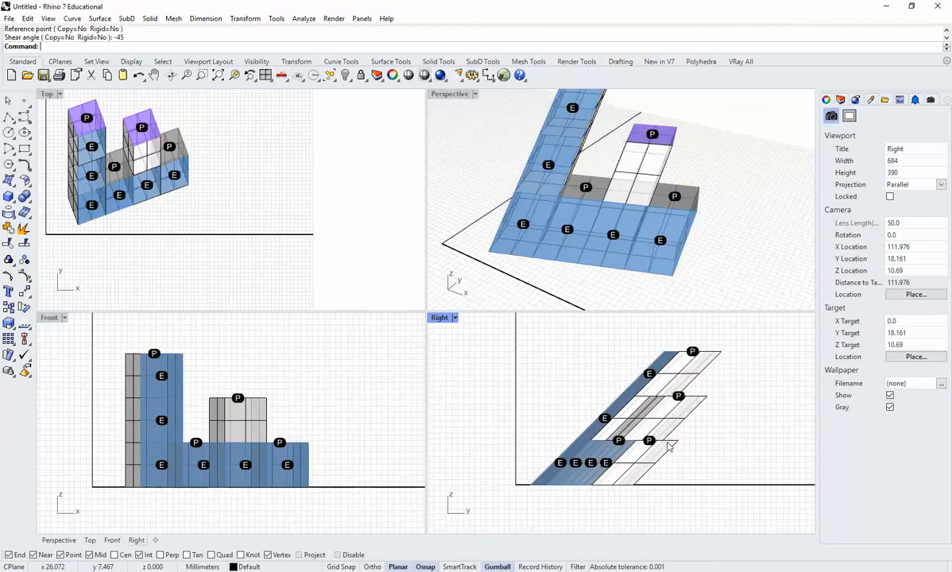
# Maximise the Top view and examine the plan oblique projection of the sheared block model
pyautogui.click(225, 222)
pyautogui.doubleClick(47, 93)
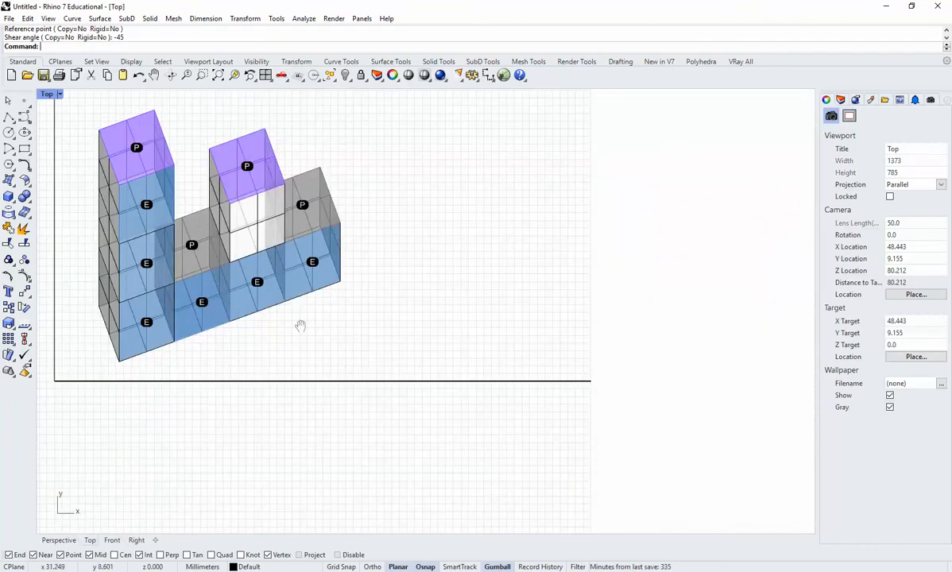
pyautogui.moveTo(300, 325); pyautogui.dragTo(461, 402, button='right')
pyautogui.scroll(4, 431, 391)
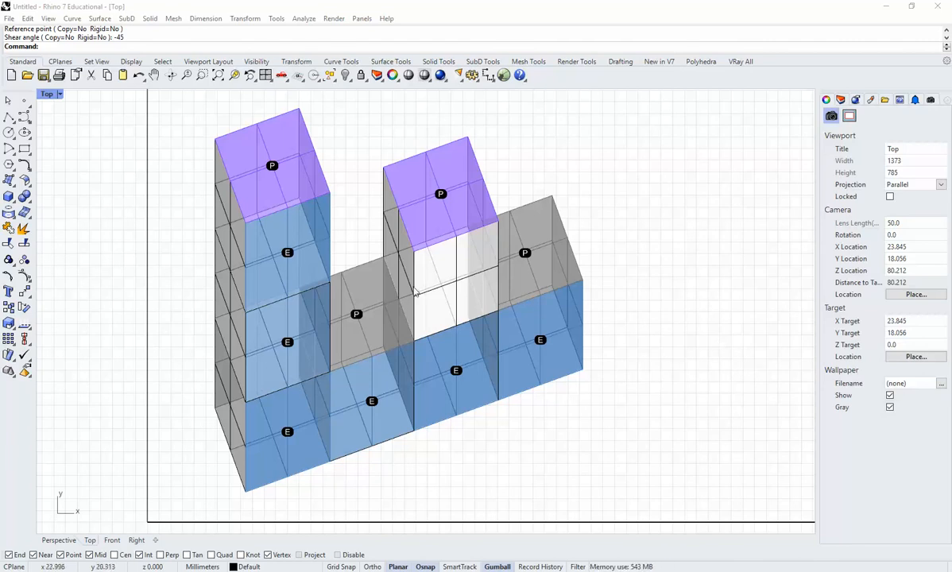
# Bring up the 07_House with Flower Walls image in an enlarged window, examine its frontal perspective and move it aside
pyautogui.click(616, 402)
pyautogui.moveTo(951, 62); pyautogui.dragTo(499, 80)
pyautogui.scroll(2, 484, 292)
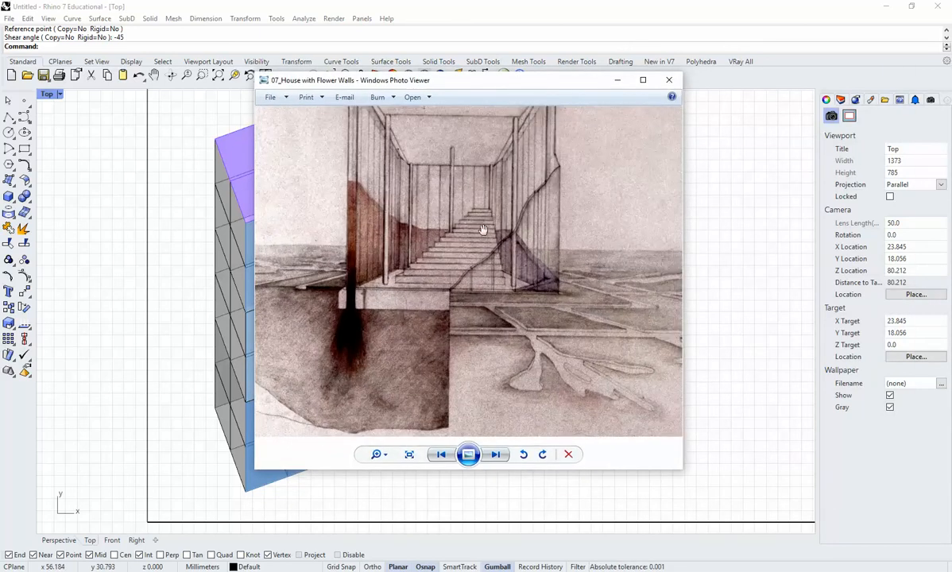
pyautogui.moveTo(683, 471); pyautogui.dragTo(854, 540)
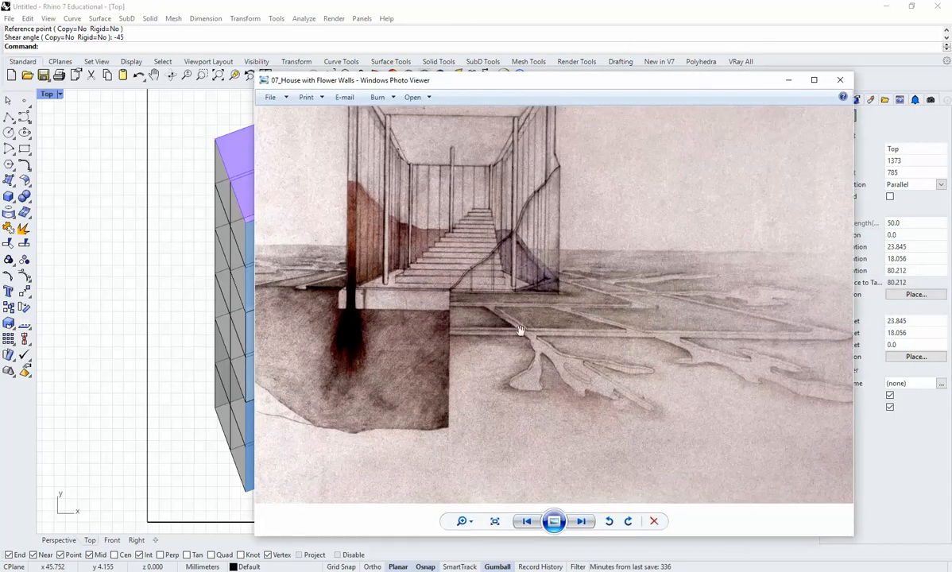
pyautogui.moveTo(511, 234); pyautogui.dragTo(571, 285)
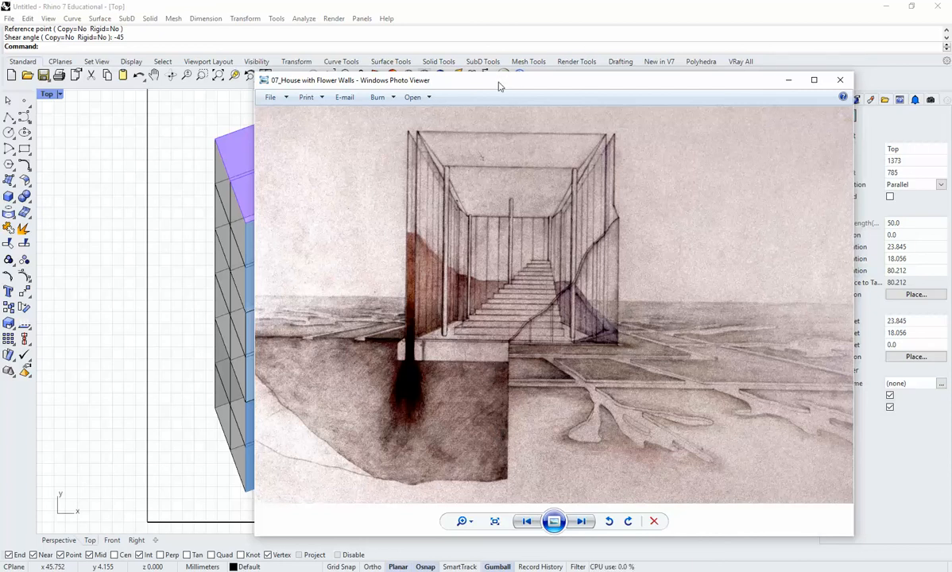
pyautogui.moveTo(499, 86); pyautogui.dragTo(951, 83)
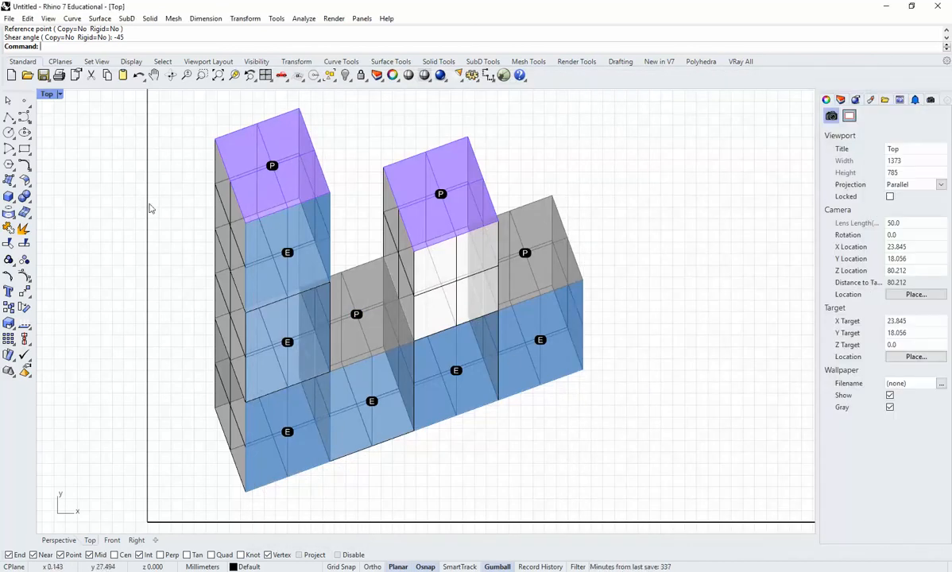
# Undo the shear and rotation of the block model, deselect it and return to the four-viewport layout
pyautogui.hotkey('ctrl', 'z')
pyautogui.hotkey('ctrl', 'z')
pyautogui.hotkey('ctrl', 'z')
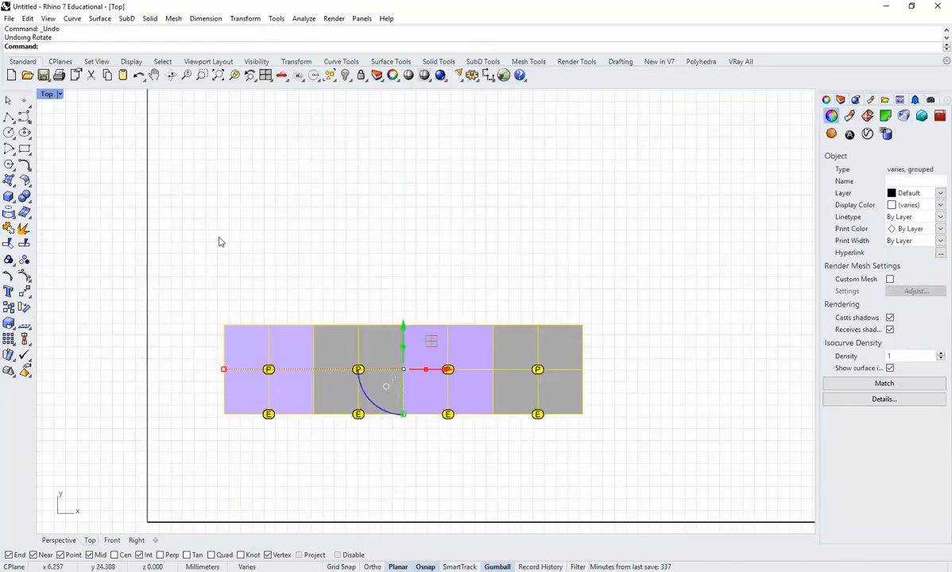
pyautogui.press('Escape')
pyautogui.doubleClick(45, 96)
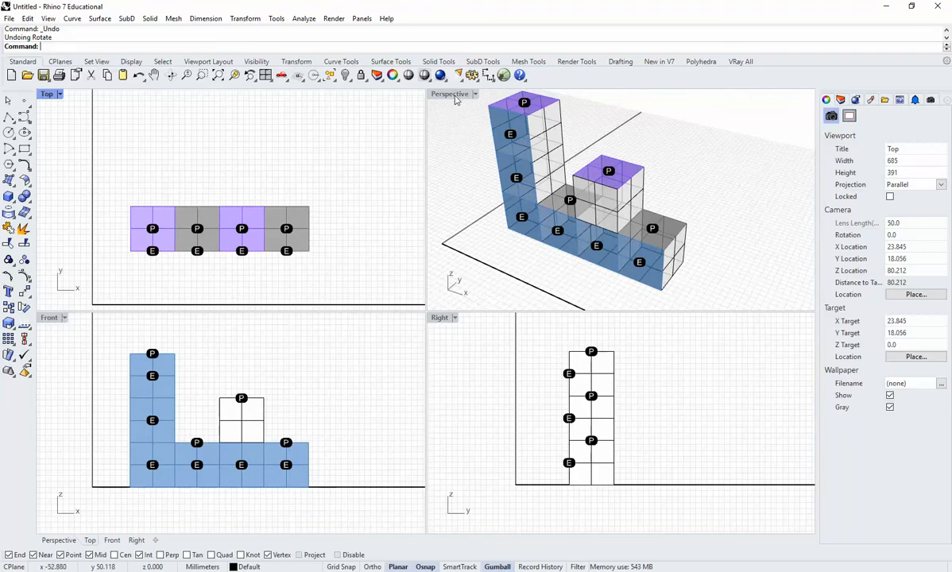
# In the maximised Perspective view, draw a line about 33 mm long perpendicular to the front face from the raised block's lower front corner
pyautogui.click(432, 178)
pyautogui.doubleClick(449, 94)
pyautogui.scroll(-5, 802, 264)
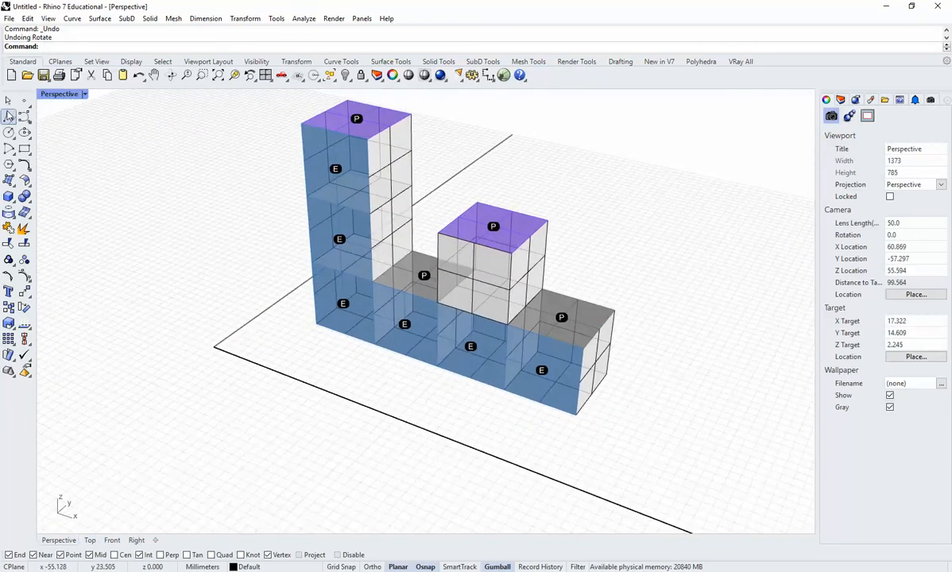
pyautogui.click(9, 116)
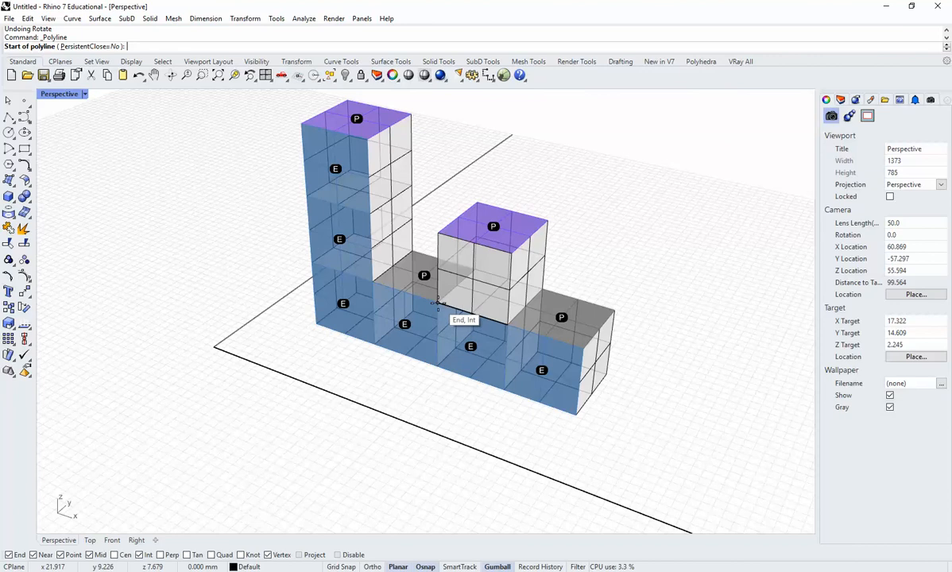
pyautogui.click(440, 301)
pyautogui.scroll(-2, 357, 372)
pyautogui.press('shift')
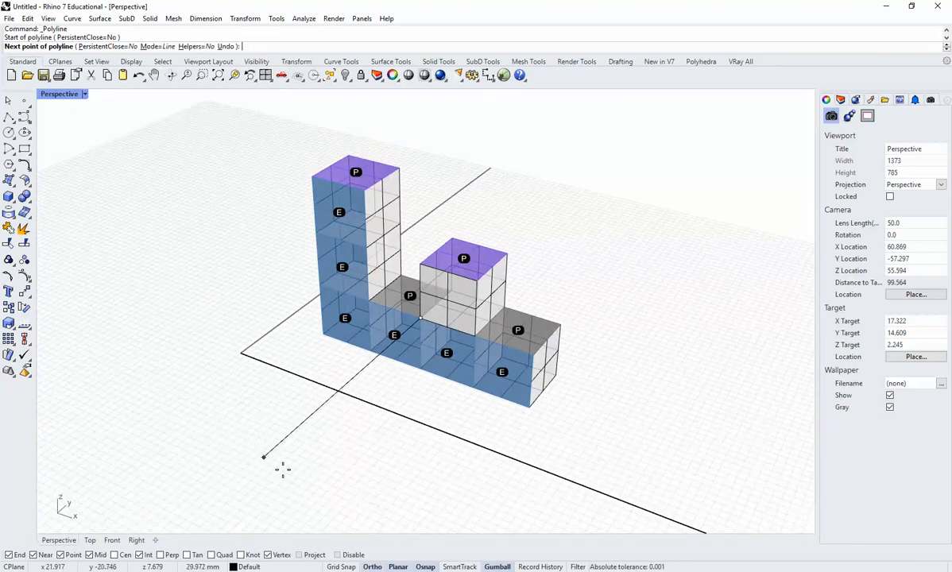
pyautogui.click(270, 489)
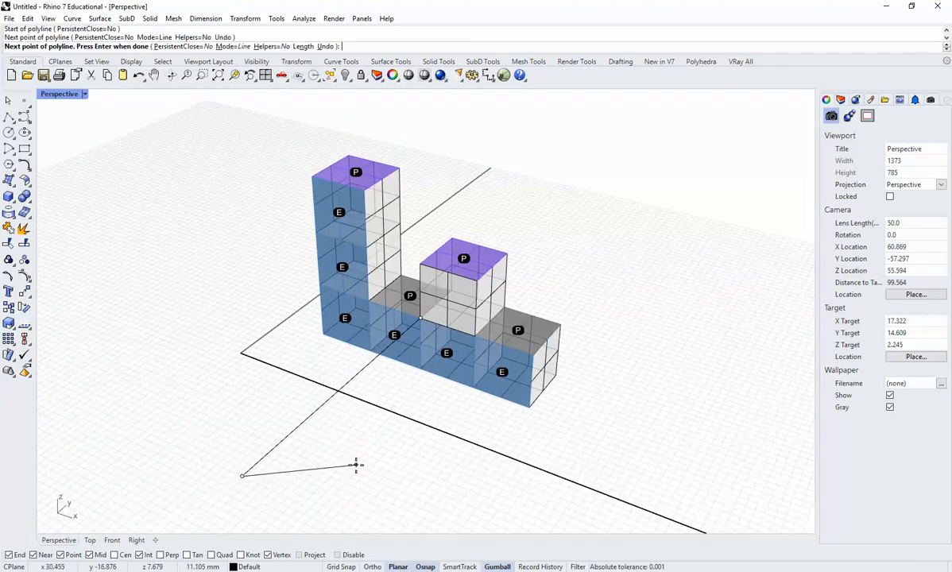
pyautogui.rightClick(355, 462)
# Move the perpendicular line about 7 mm forward along its own direction, clear of the model's front face, and deselect it
pyautogui.keyDown('shift'); pyautogui.moveTo(354, 437); pyautogui.dragTo(360, 398, button='right'); pyautogui.keyUp('shift')
pyautogui.moveTo(334, 419); pyautogui.dragTo(294, 365)
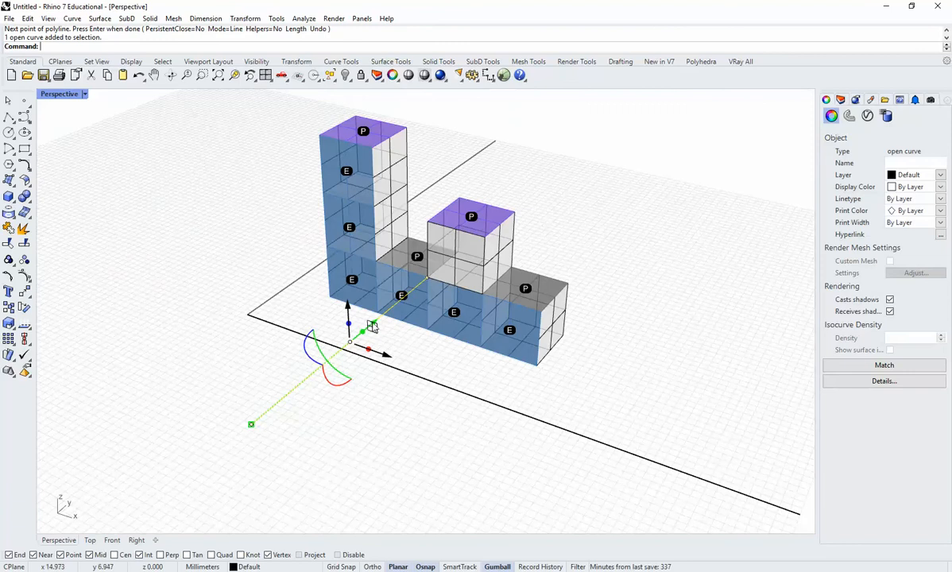
pyautogui.moveTo(369, 322); pyautogui.dragTo(311, 318, button='right')
pyautogui.moveTo(312, 316); pyautogui.dragTo(248, 332)
pyautogui.click(328, 407)
# Examine how the detached line stands perpendicular to the model's front face, from frontal and side angles
pyautogui.moveTo(329, 408); pyautogui.dragTo(509, 387, button='right')
pyautogui.scroll(4, 534, 282)
pyautogui.keyDown('shift'); pyautogui.moveTo(520, 298); pyautogui.dragTo(450, 335, button='right'); pyautogui.keyUp('shift')
pyautogui.scroll(-2, 450, 340)
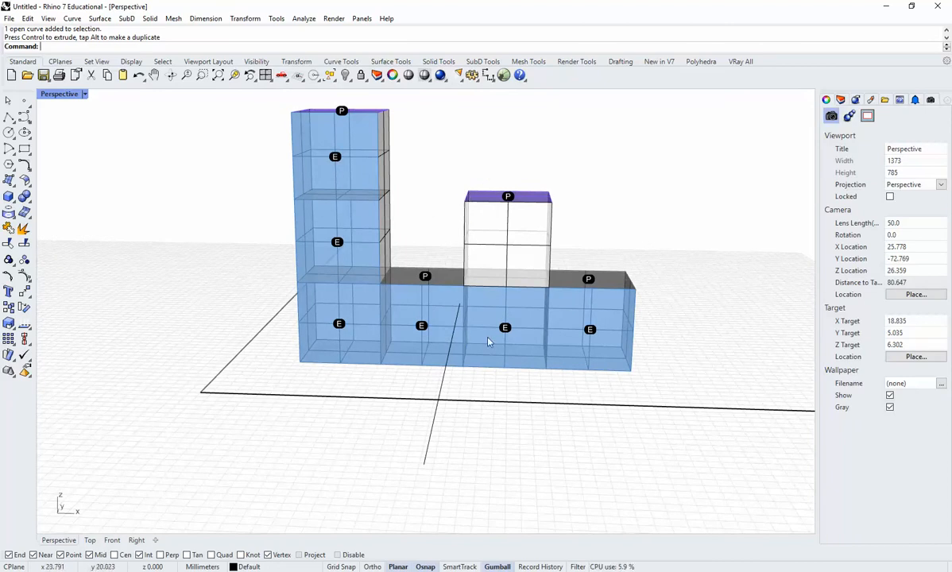
pyautogui.scroll(-1, 500, 366)
pyautogui.moveTo(514, 387); pyautogui.dragTo(463, 400, button='right')
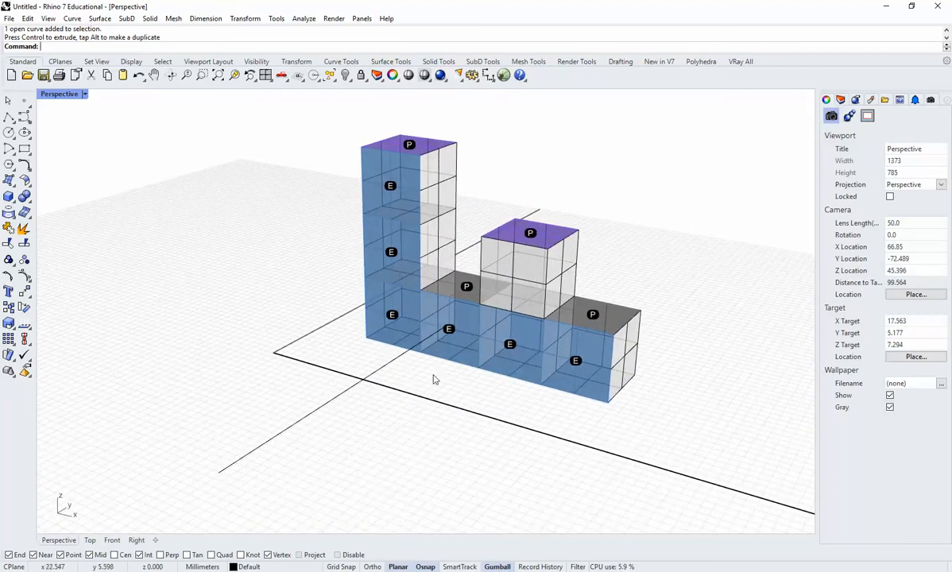
pyautogui.moveTo(379, 385); pyautogui.dragTo(357, 367, button='right')
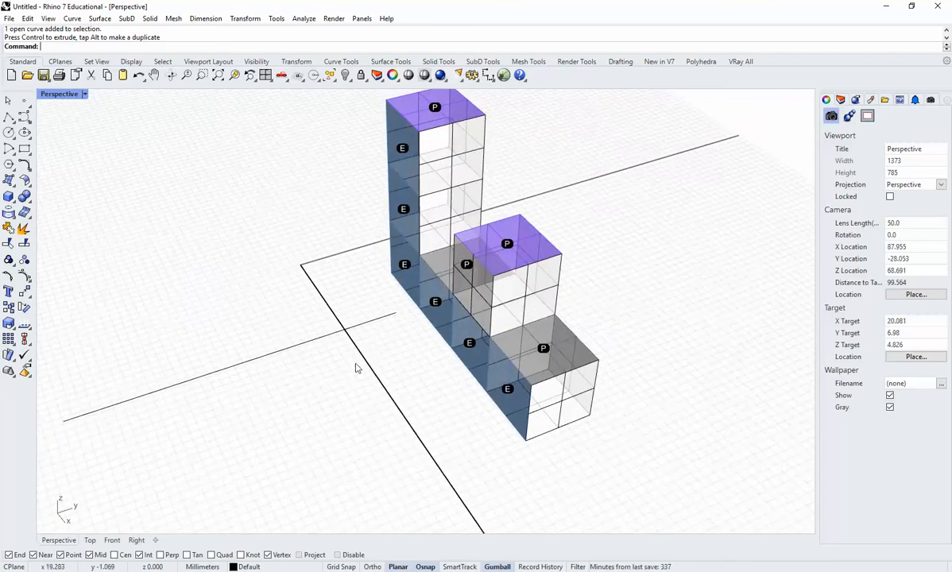
pyautogui.click(266, 360)
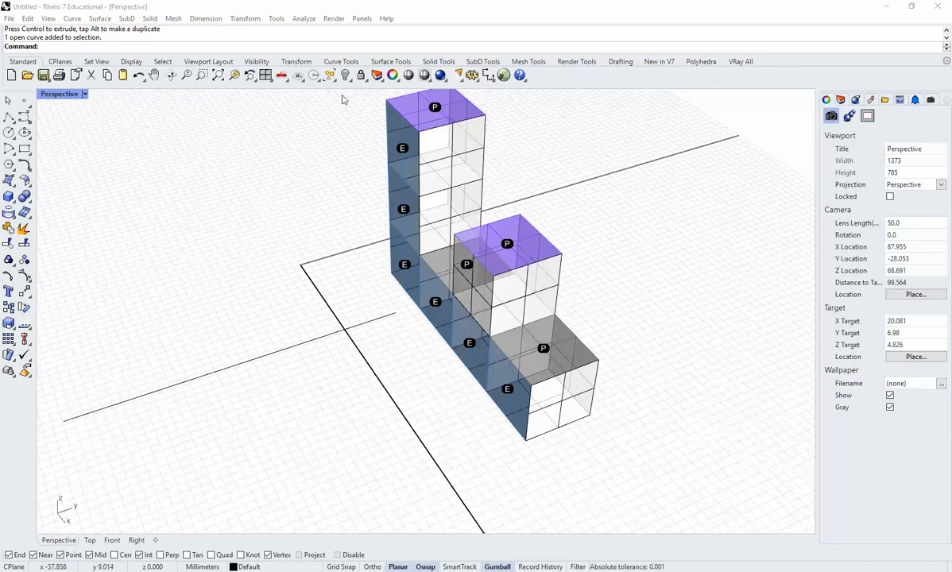
pyautogui.click(362, 323)
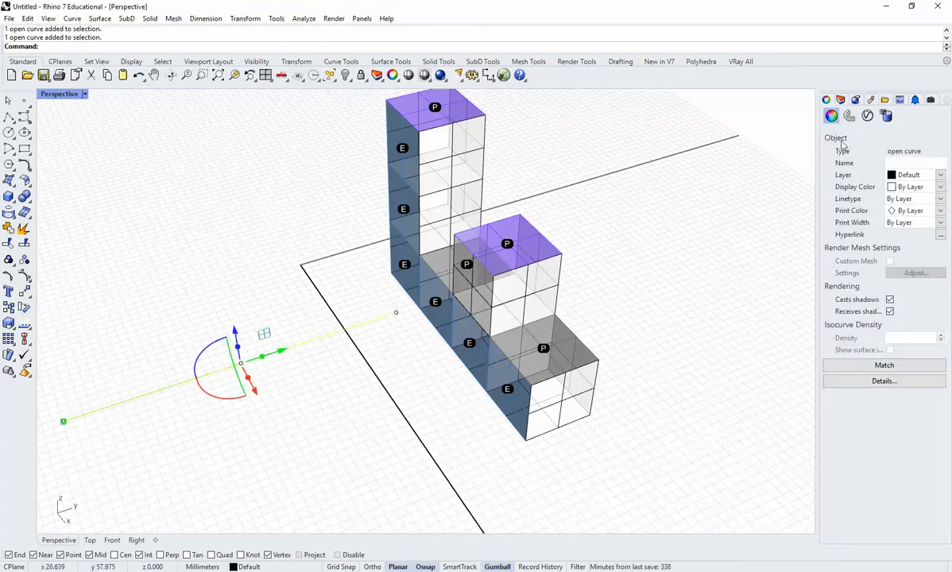
pyautogui.click(716, 192)
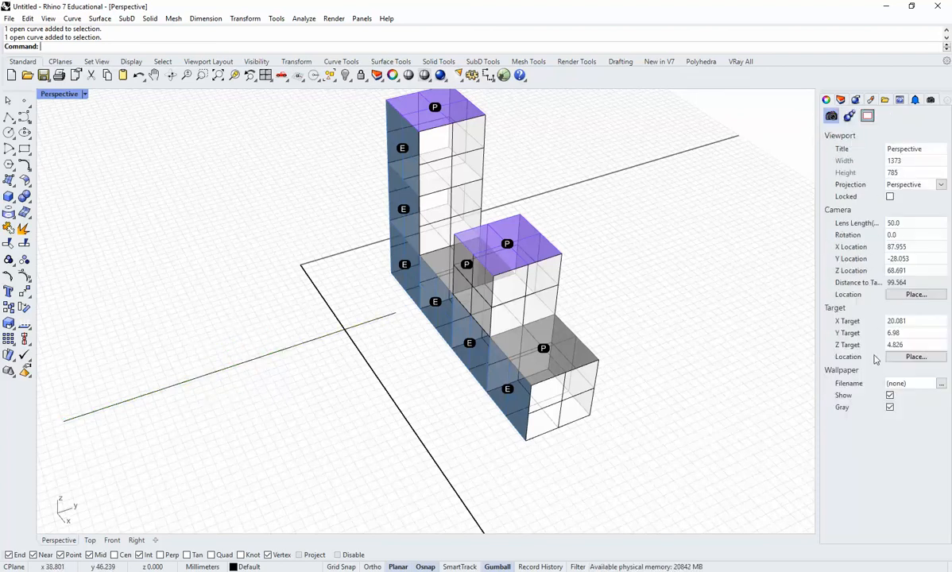
# Place the view's target at the line end nearest the model and the camera at its far end
pyautogui.click(910, 358)
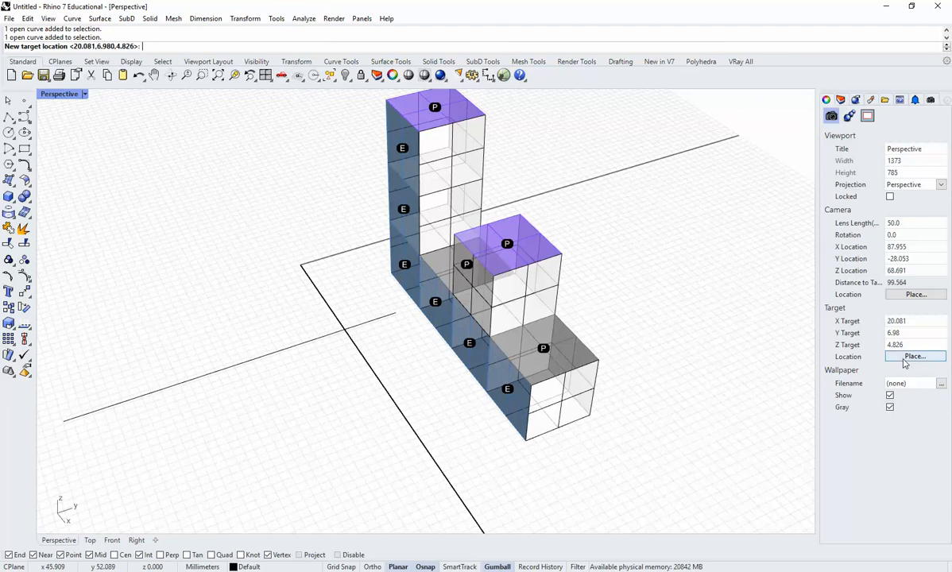
pyautogui.click(395, 312)
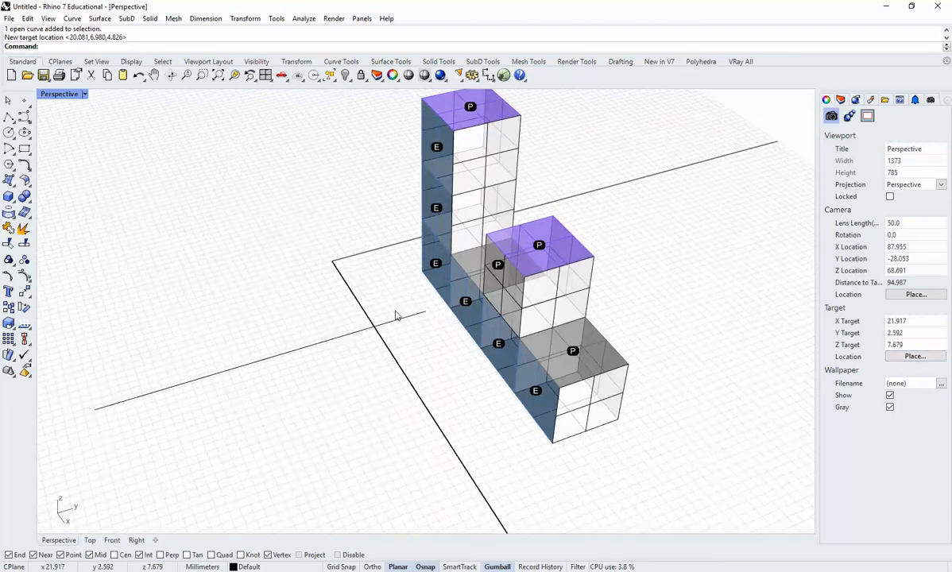
pyautogui.click(909, 294)
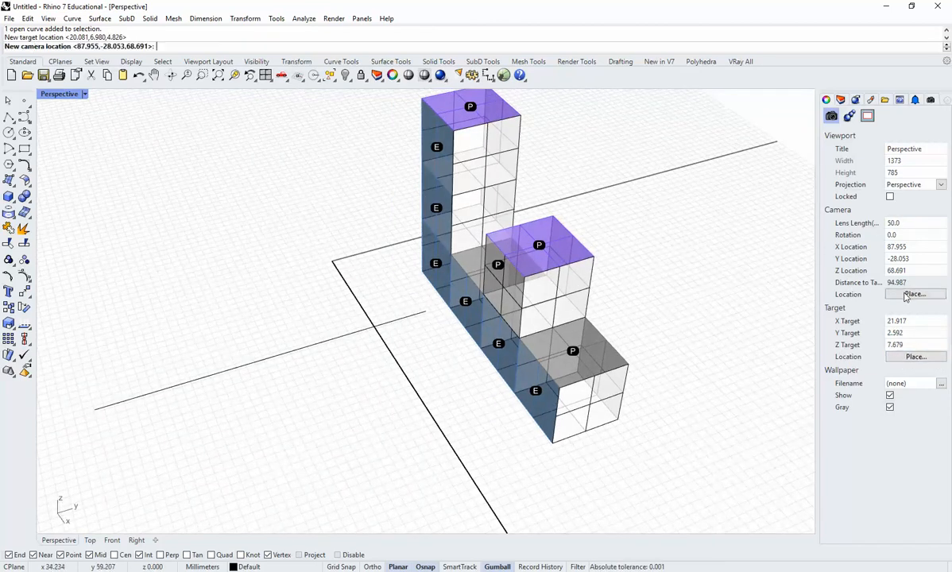
pyautogui.click(95, 409)
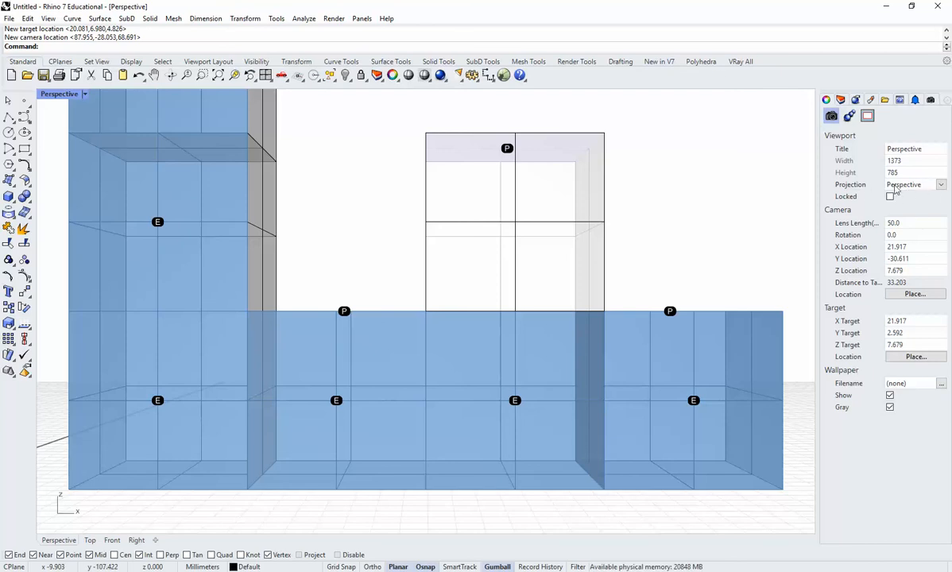
# Switch the view's projection to Parallel for comparison and set it back to Perspective
pyautogui.click(942, 185)
pyautogui.click(914, 200)
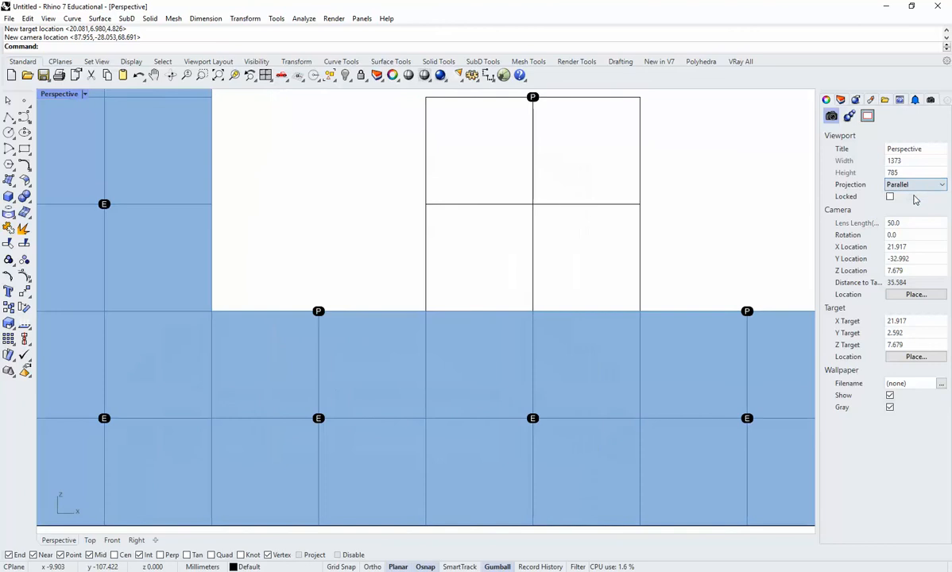
pyautogui.click(913, 184)
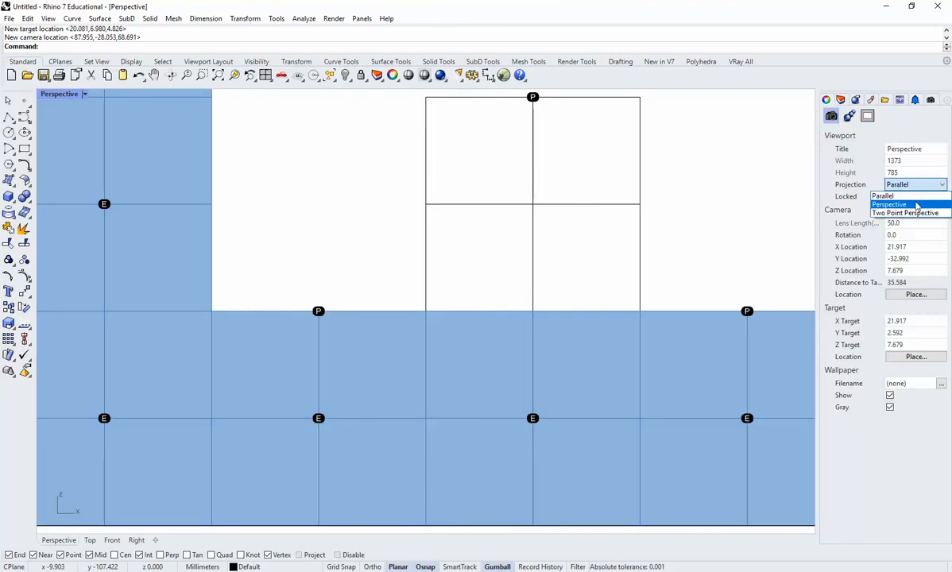
pyautogui.click(916, 205)
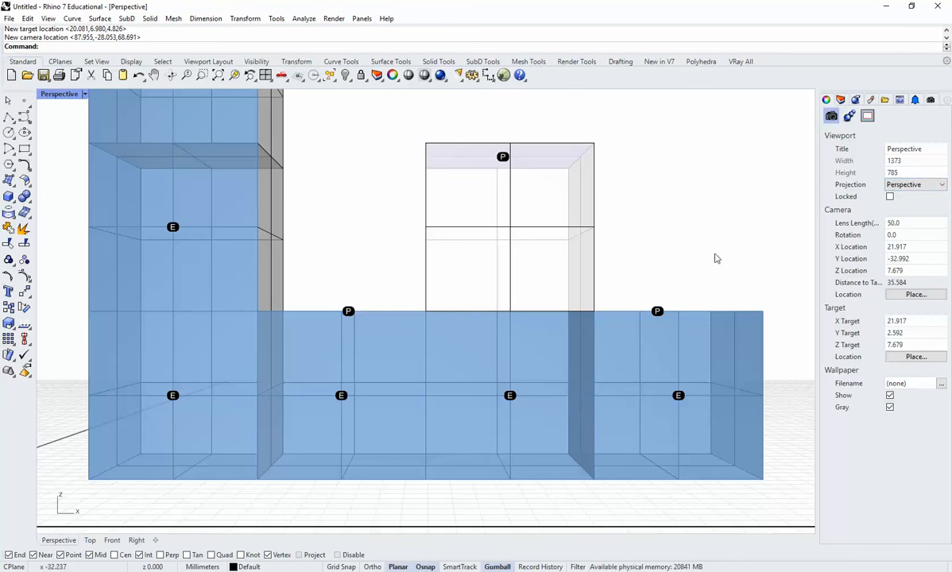
# Set the perspective camera's lens length to 25
pyautogui.click(910, 223)
pyautogui.write('25')
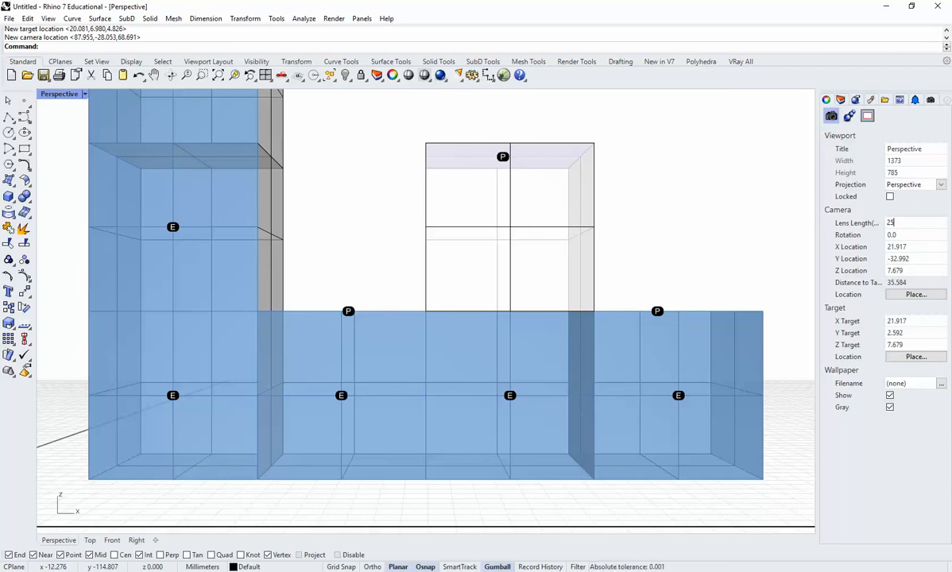
pyautogui.press('Return')
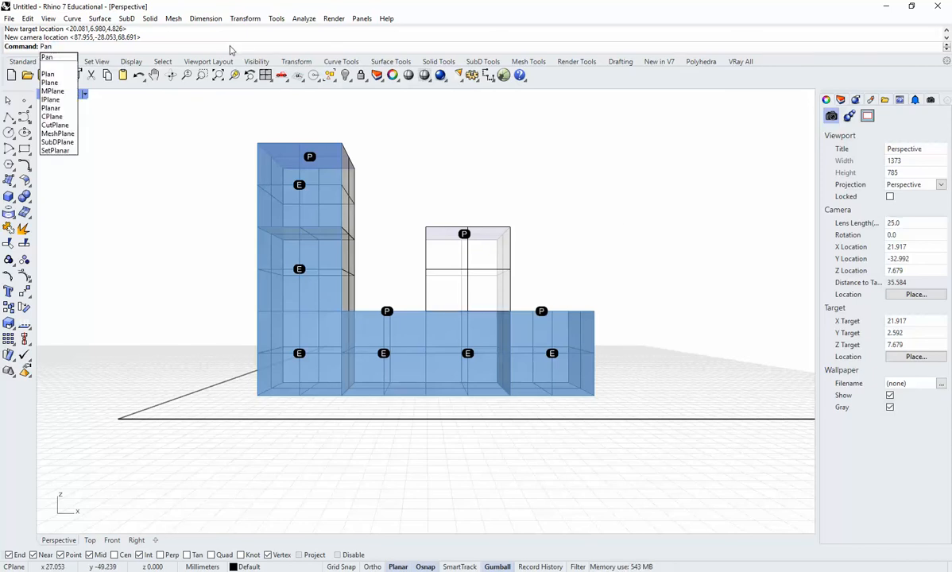
# Shift the one-point perspective view twice using the Pan command's Down option
pyautogui.press('Return')
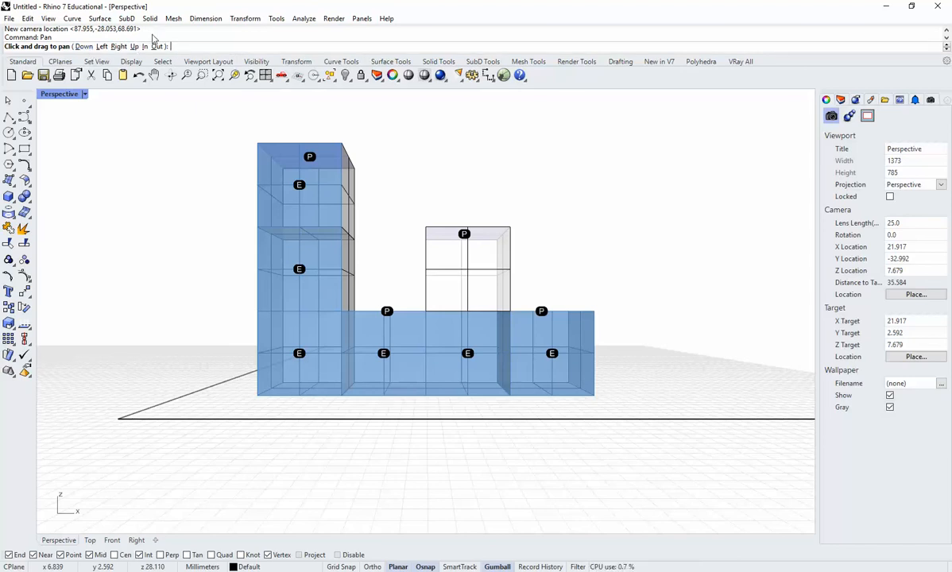
pyautogui.write('d')
pyautogui.press('Return')
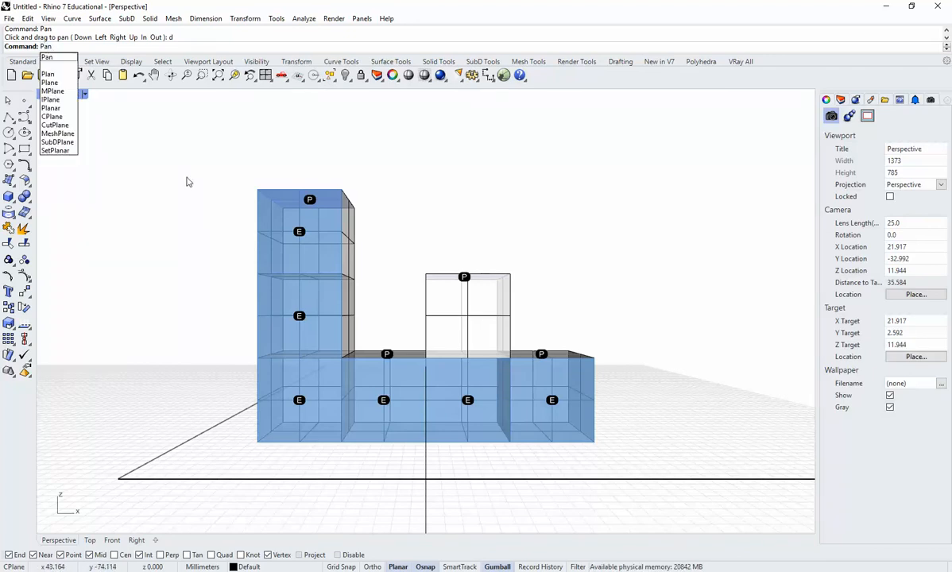
pyautogui.press('Return')
pyautogui.click(85, 46)
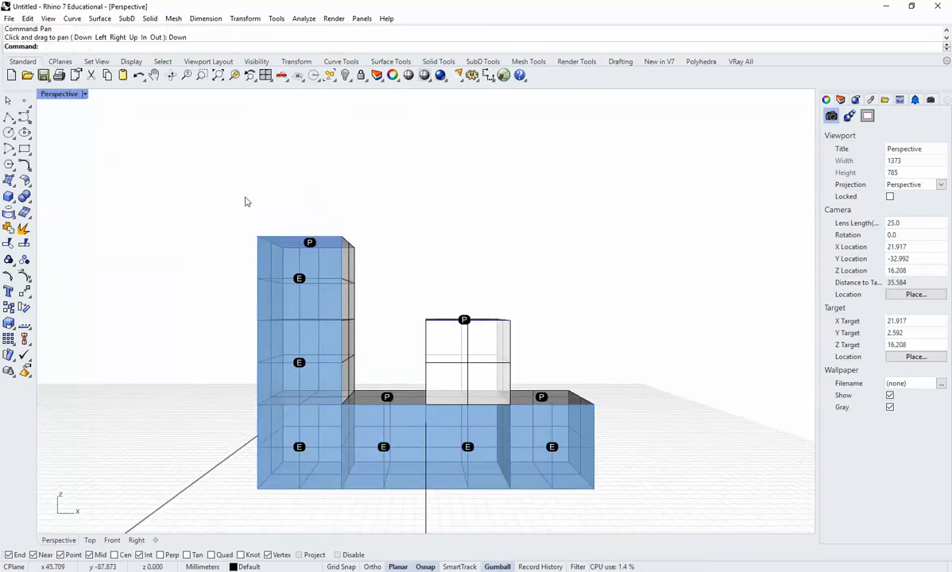